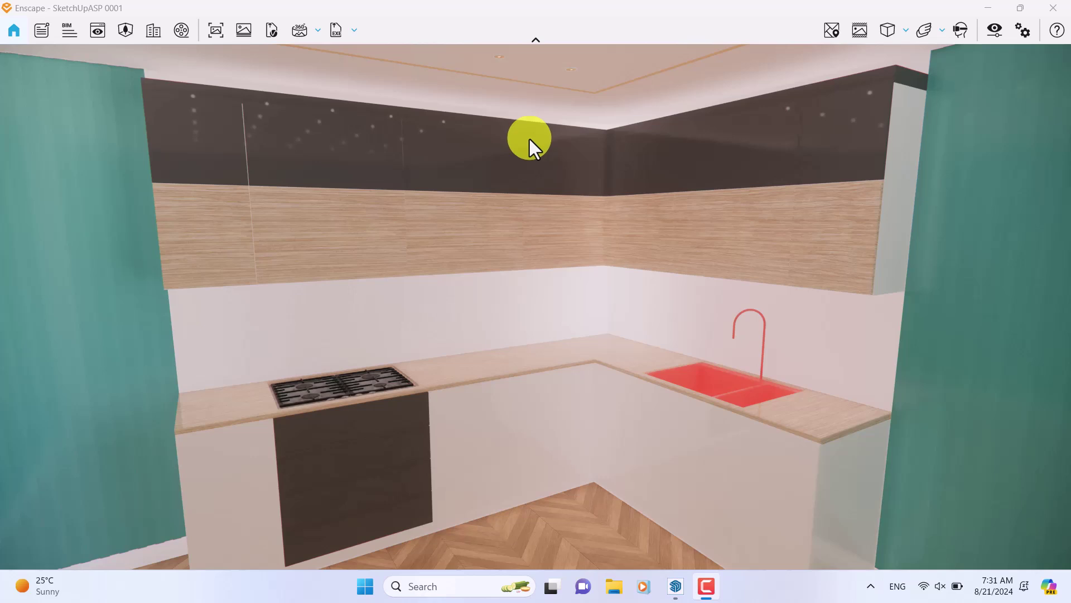
{"action": "left_click_drag", "start_coordinate": [530, 139], "coordinate": [548, 240]}
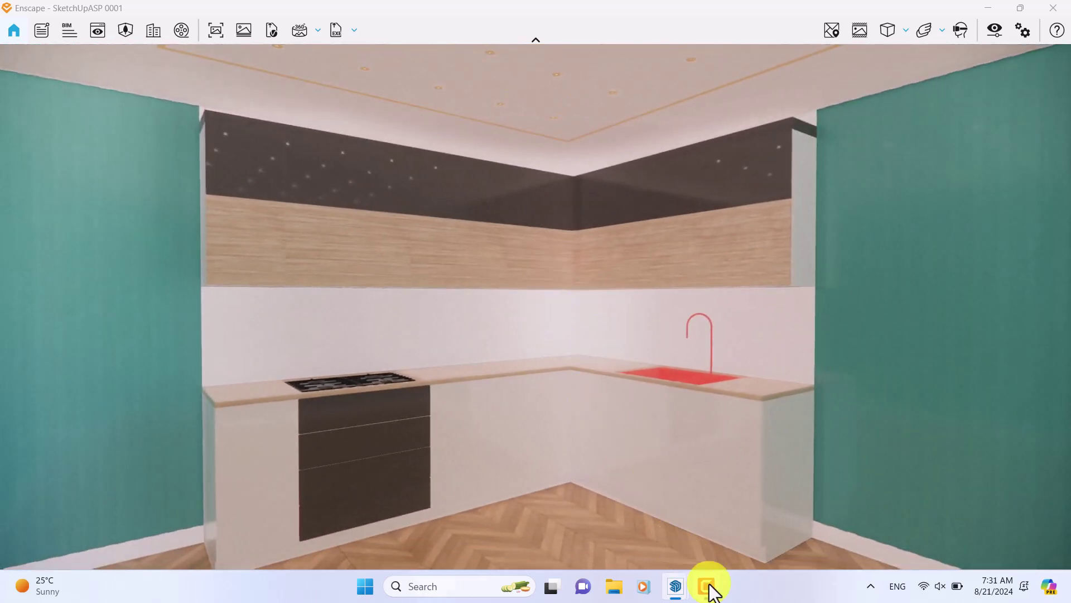
{"action": "mouse_move", "coordinate": [710, 585]}
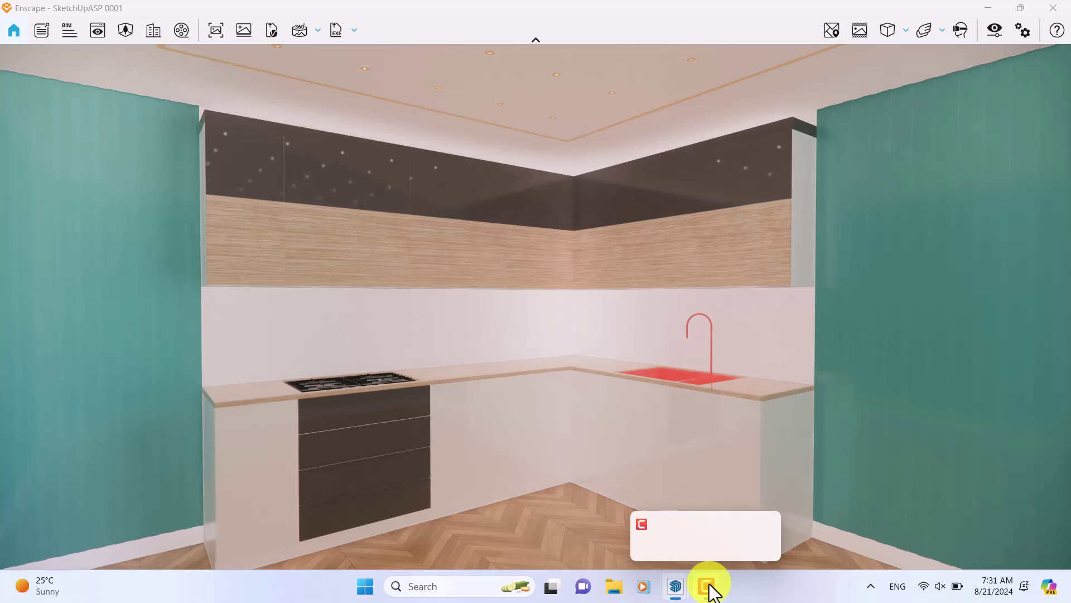
{"action": "left_click", "coordinate": [710, 585]}
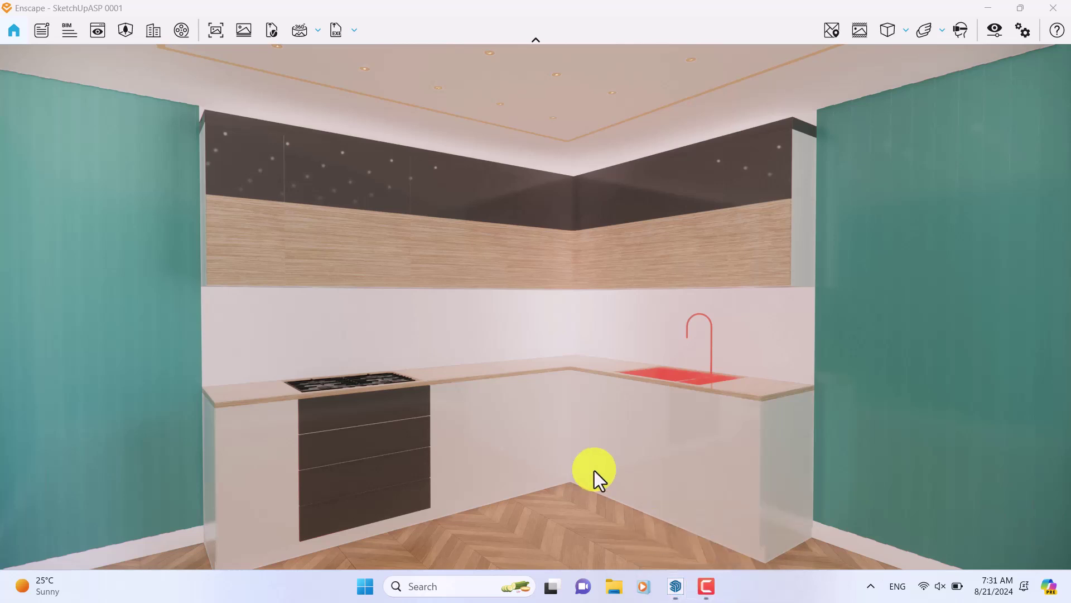
{"action": "left_click_drag", "start_coordinate": [576, 430], "coordinate": [548, 319]}
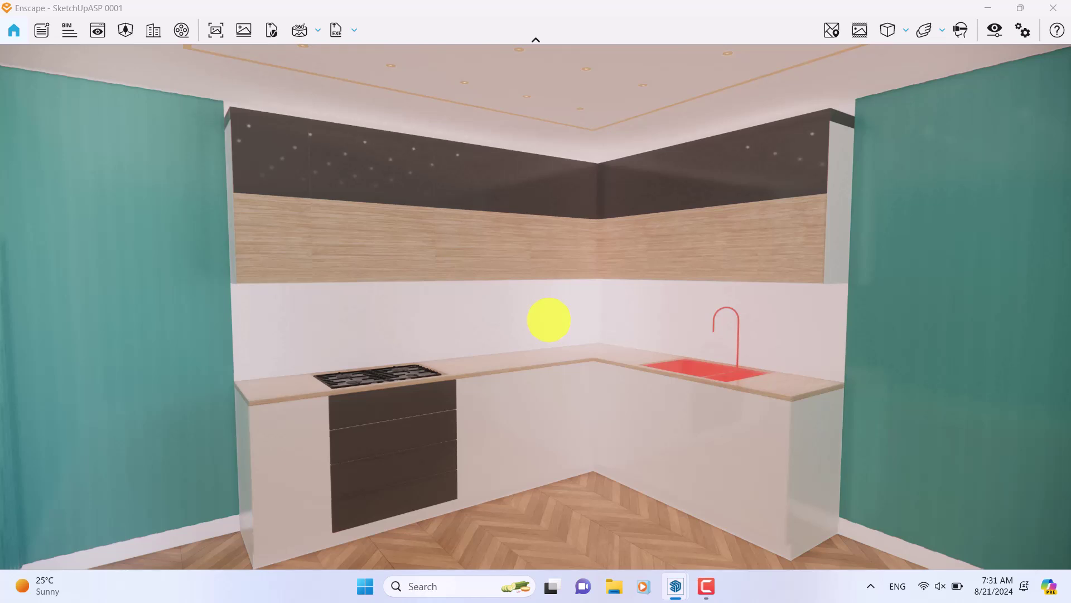
Load saved view 1 from the project's managed views and close the view management.
{"action": "key", "text": "ctrl+shift+v"}
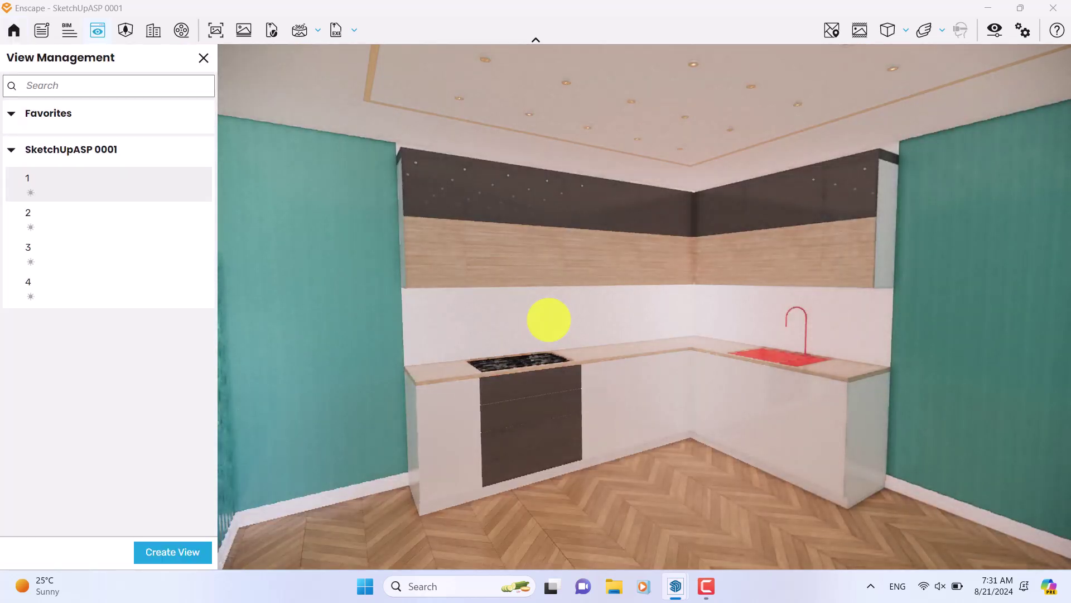
{"action": "left_click", "coordinate": [32, 188]}
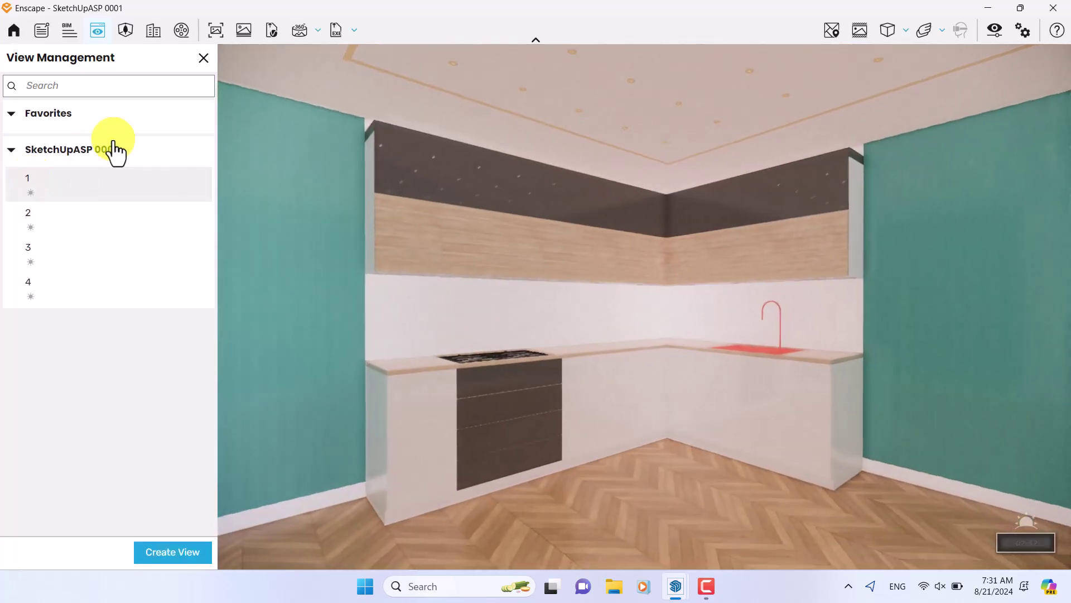
{"action": "left_click", "coordinate": [204, 58]}
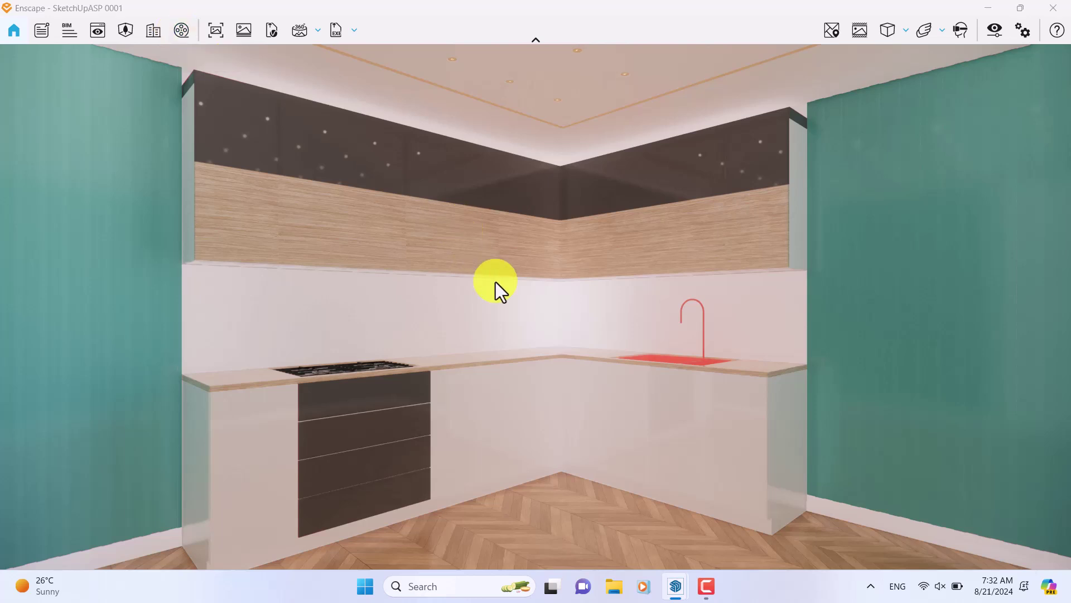
Inspect the kitchen cabinets and sink up close in the SketchUp model and return to the Enscape render.
{"action": "mouse_move", "coordinate": [677, 584]}
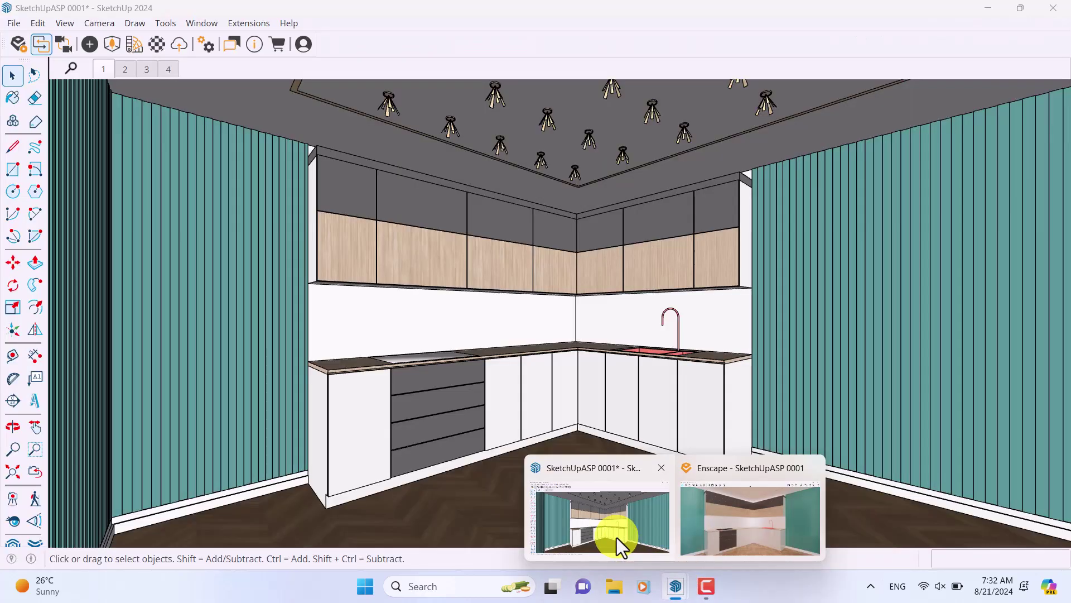
{"action": "left_click", "coordinate": [618, 538]}
{"action": "middle_click_drag", "start_coordinate": [534, 401], "coordinate": [438, 247]}
{"action": "middle_click_drag", "start_coordinate": [467, 367], "coordinate": [496, 310]}
{"action": "mouse_move", "coordinate": [673, 586]}
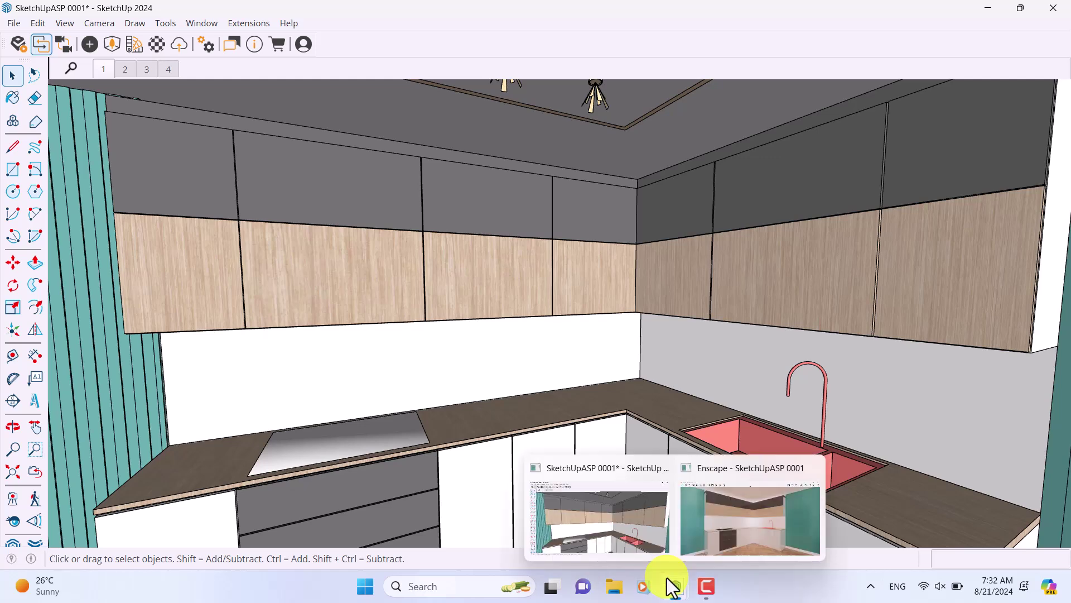
{"action": "left_click", "coordinate": [703, 545]}
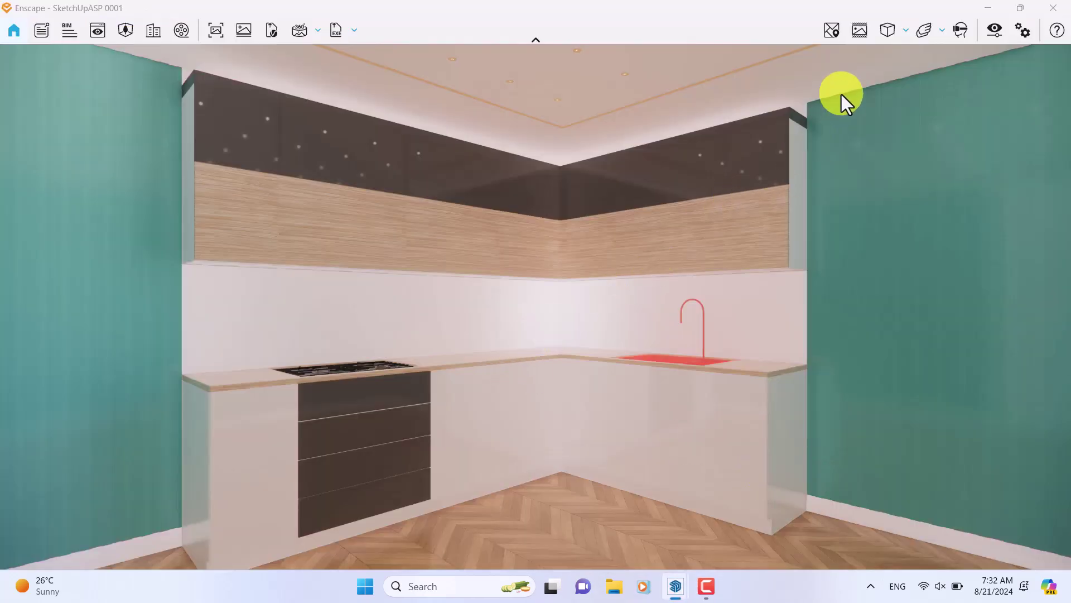
Turn on the safe frame around the render and open the visual settings clear of the kitchen's centre.
{"action": "left_click", "coordinate": [859, 28]}
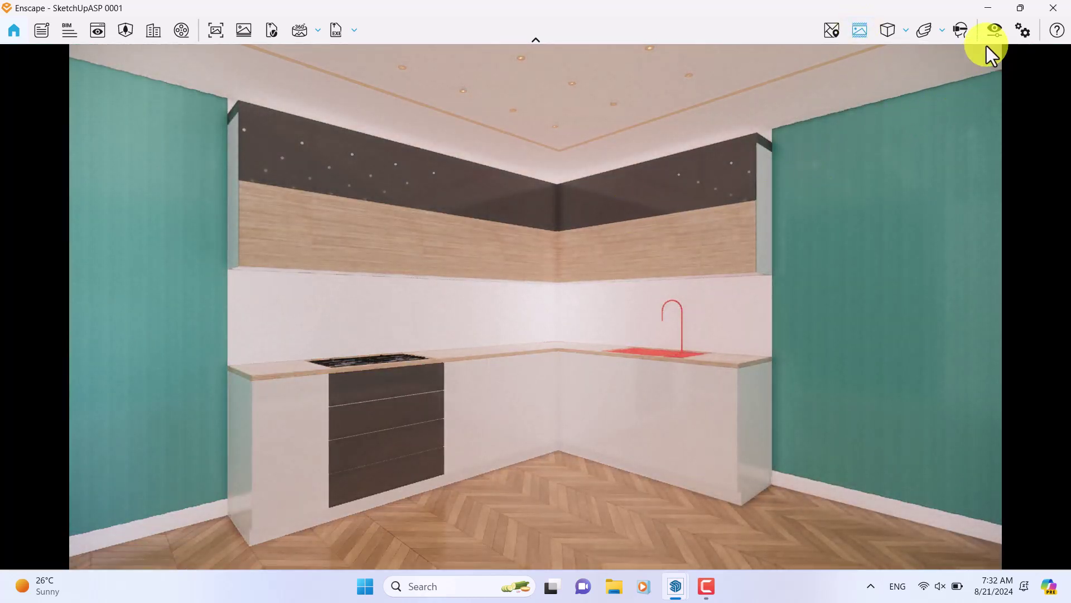
{"action": "left_click", "coordinate": [994, 32]}
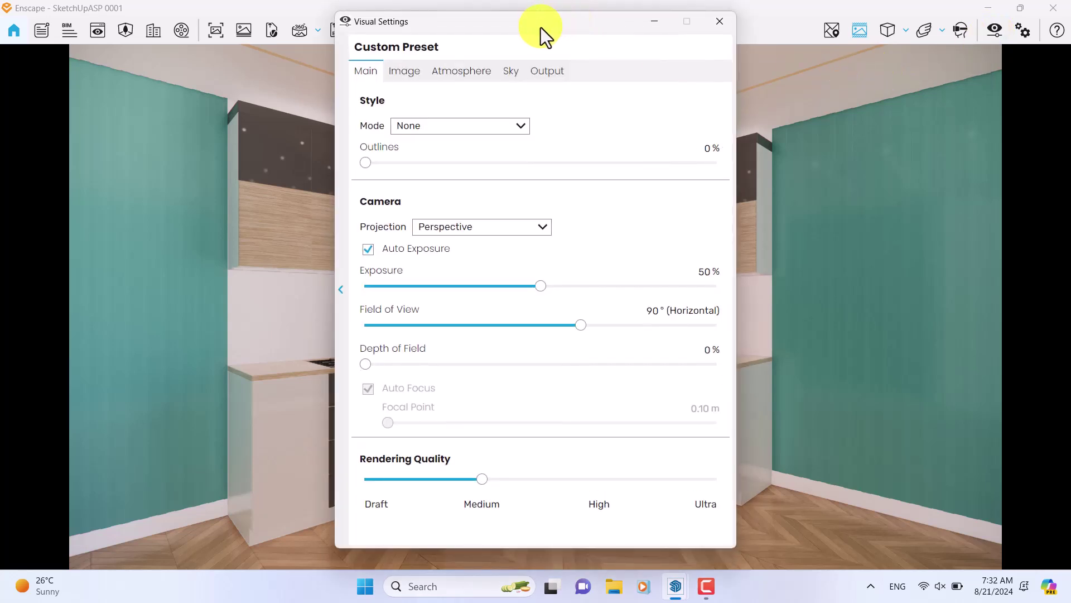
{"action": "left_click_drag", "start_coordinate": [541, 28], "coordinate": [211, 25]}
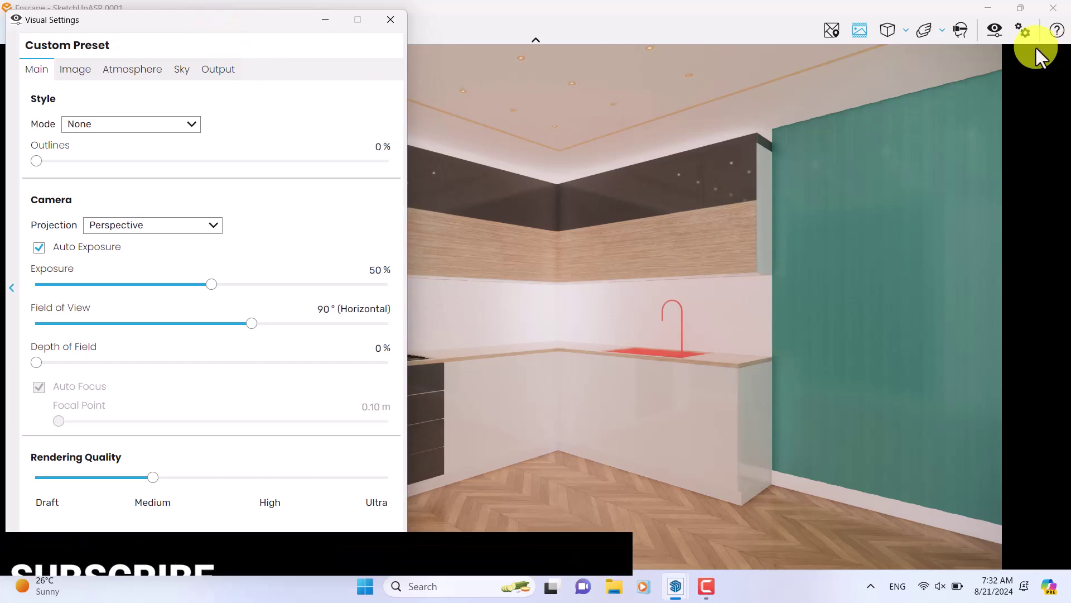
Try the Custom output resolution and return it to Full HD.
{"action": "left_click", "coordinate": [219, 70]}
{"action": "left_click", "coordinate": [135, 128]}
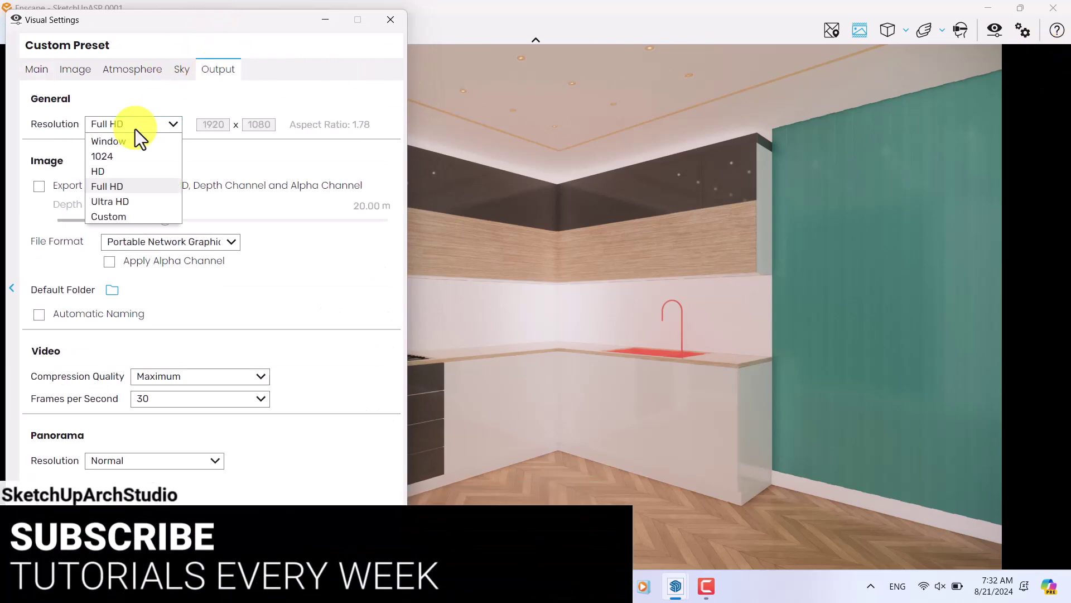
{"action": "left_click", "coordinate": [126, 217]}
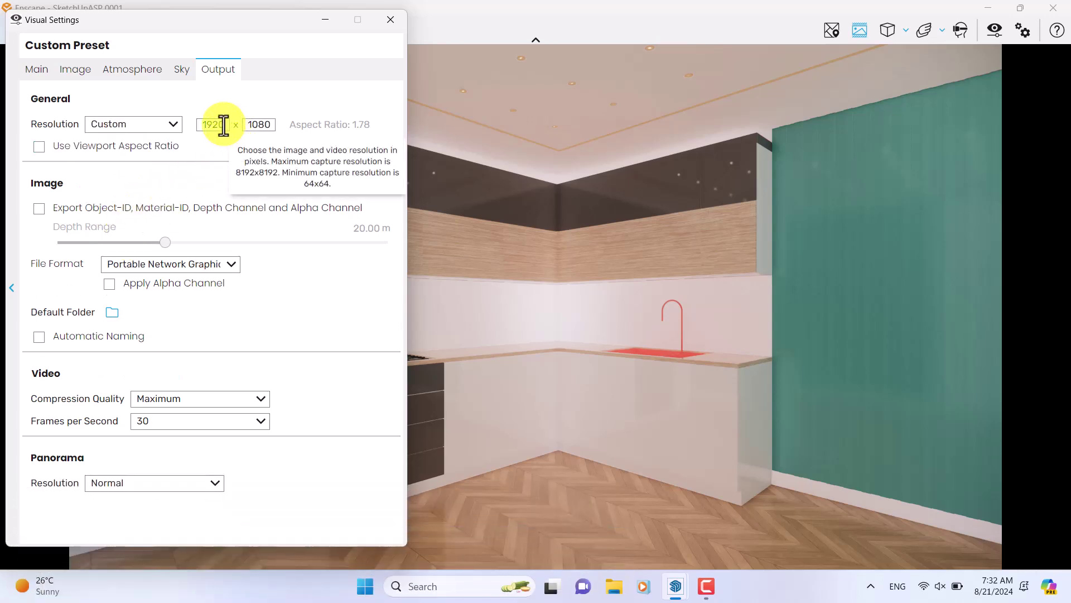
{"action": "left_click", "coordinate": [148, 124]}
{"action": "left_click", "coordinate": [129, 190]}
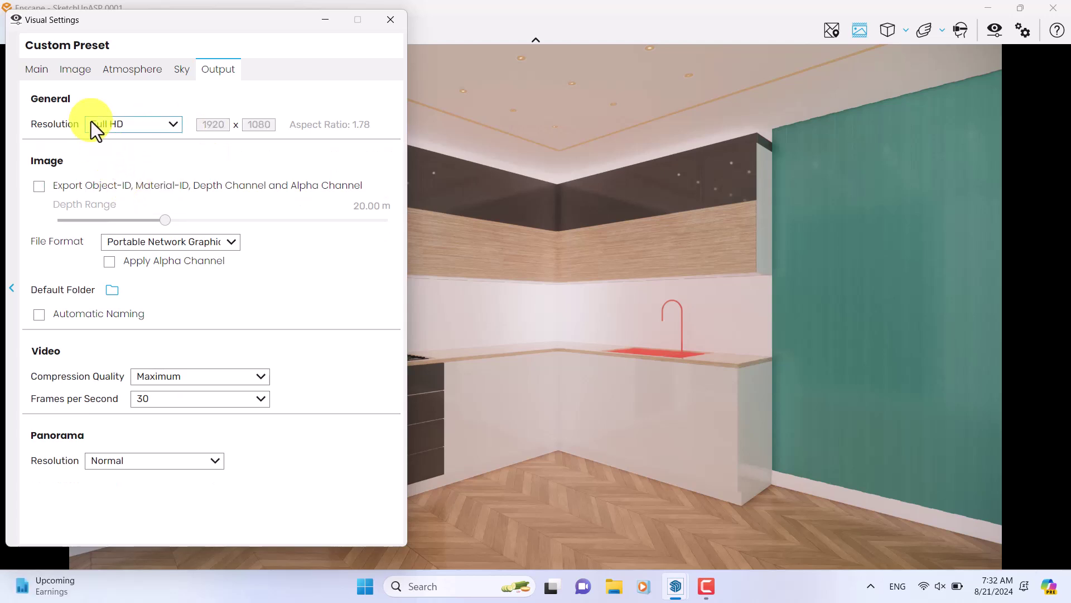
Narrow the camera's horizontal field of view to 76°.
{"action": "left_click", "coordinate": [43, 73]}
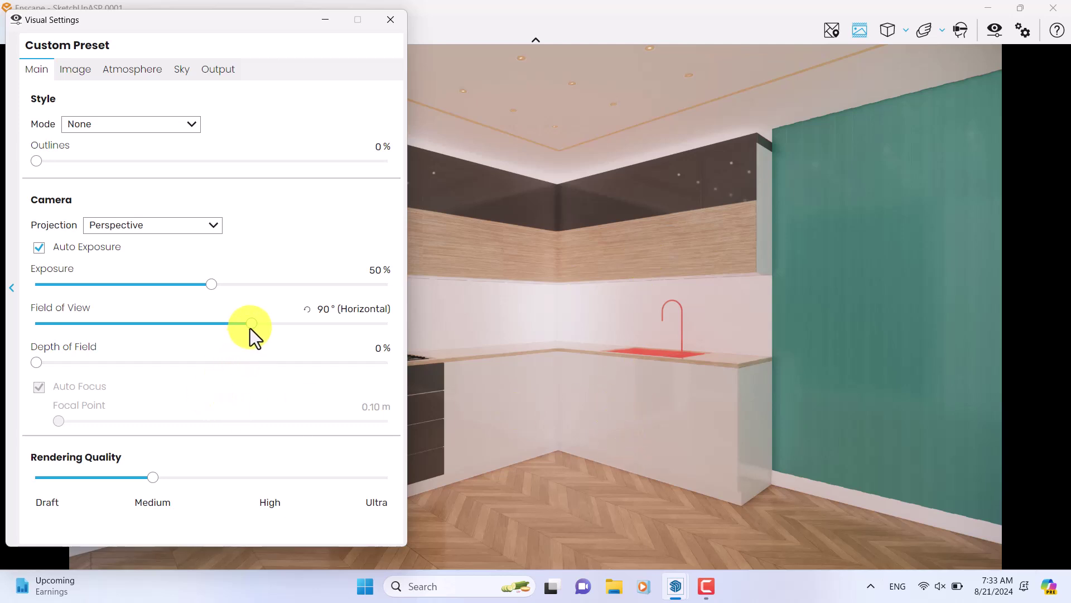
{"action": "left_click_drag", "start_coordinate": [250, 327], "coordinate": [213, 329]}
{"action": "left_click", "coordinate": [331, 312]}
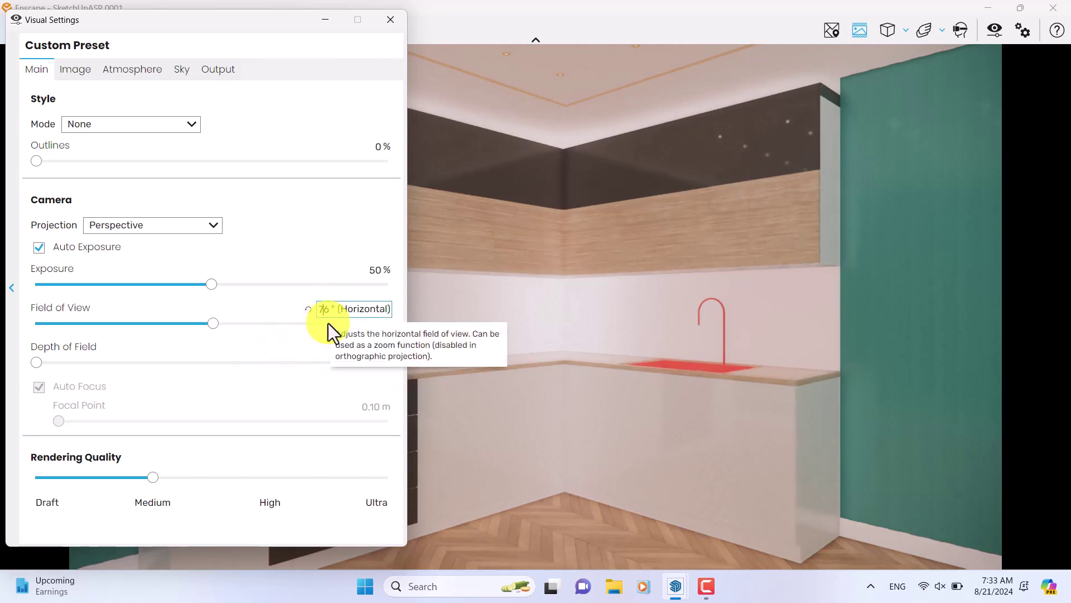
{"action": "key", "text": "BackSpace"}
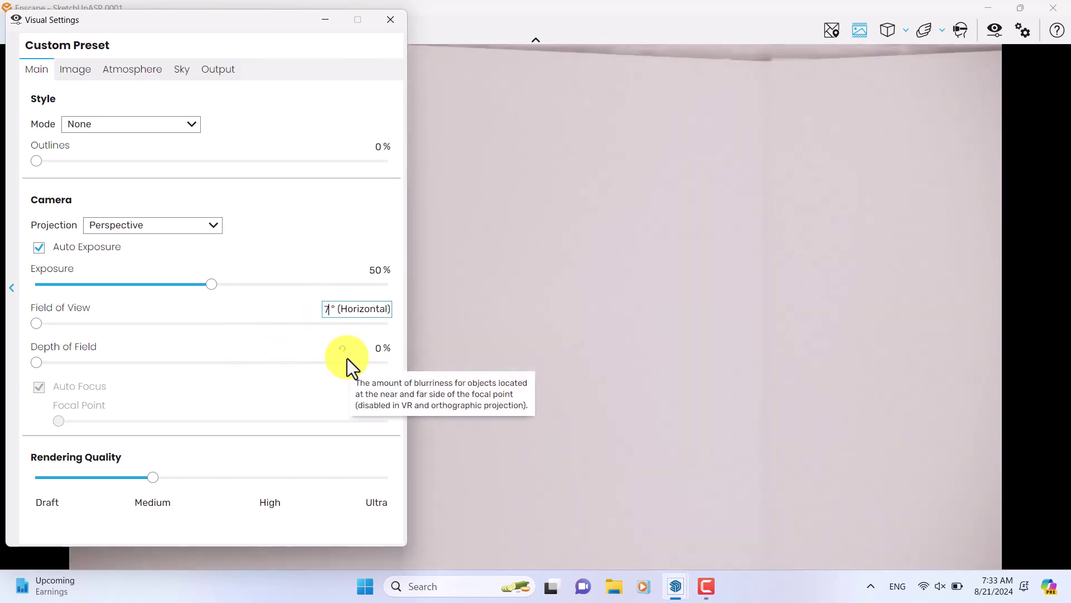
{"action": "type", "text": "76"}
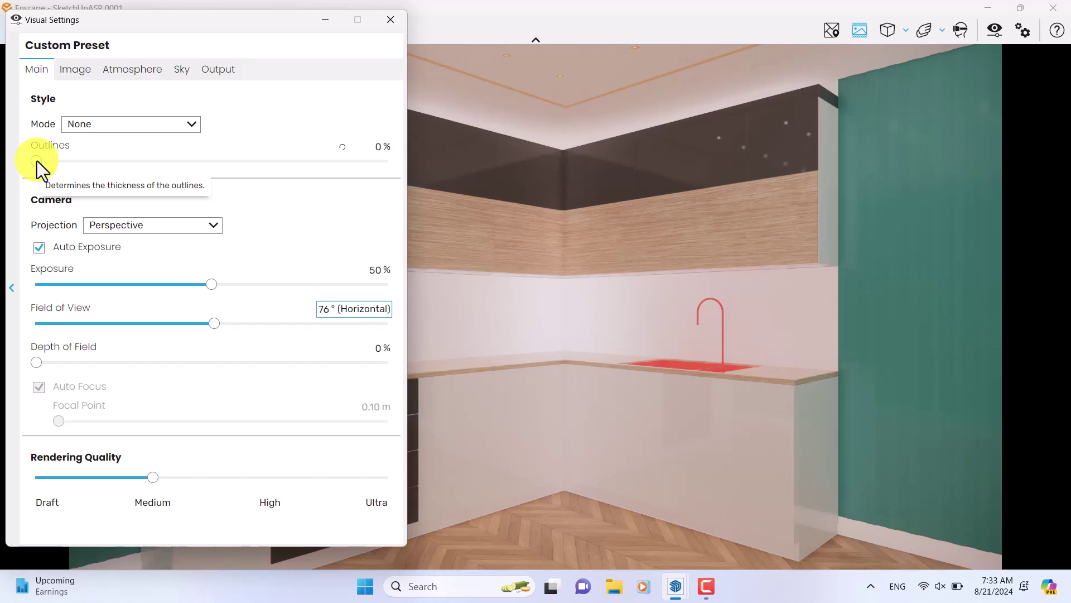
Set the thickness of the render outlines to 10%.
{"action": "left_click_drag", "start_coordinate": [36, 160], "coordinate": [73, 159]}
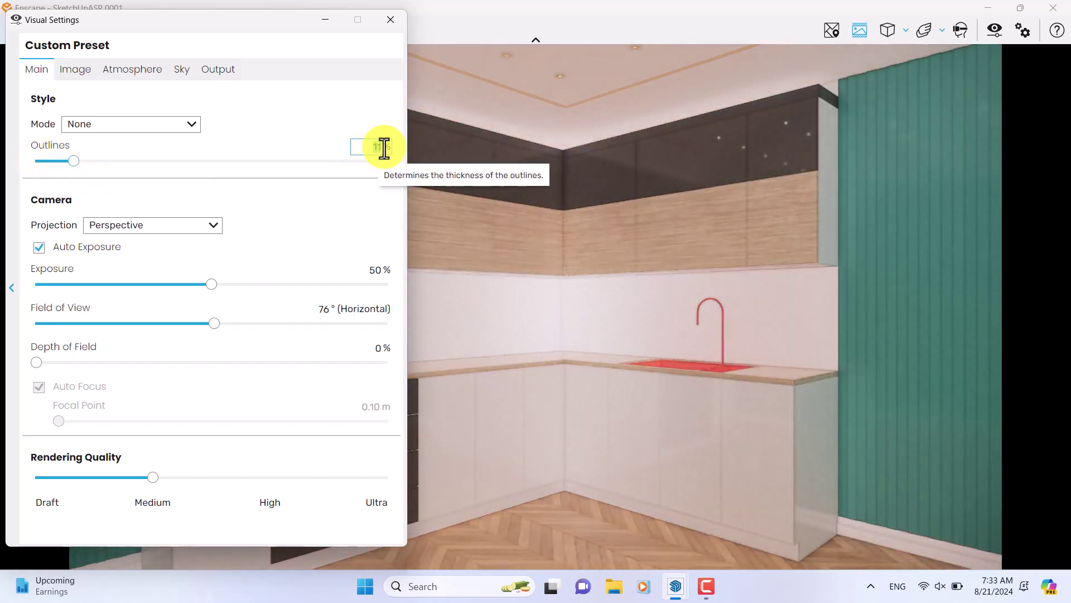
{"action": "type", "text": "10"}
{"action": "key", "text": "Return"}
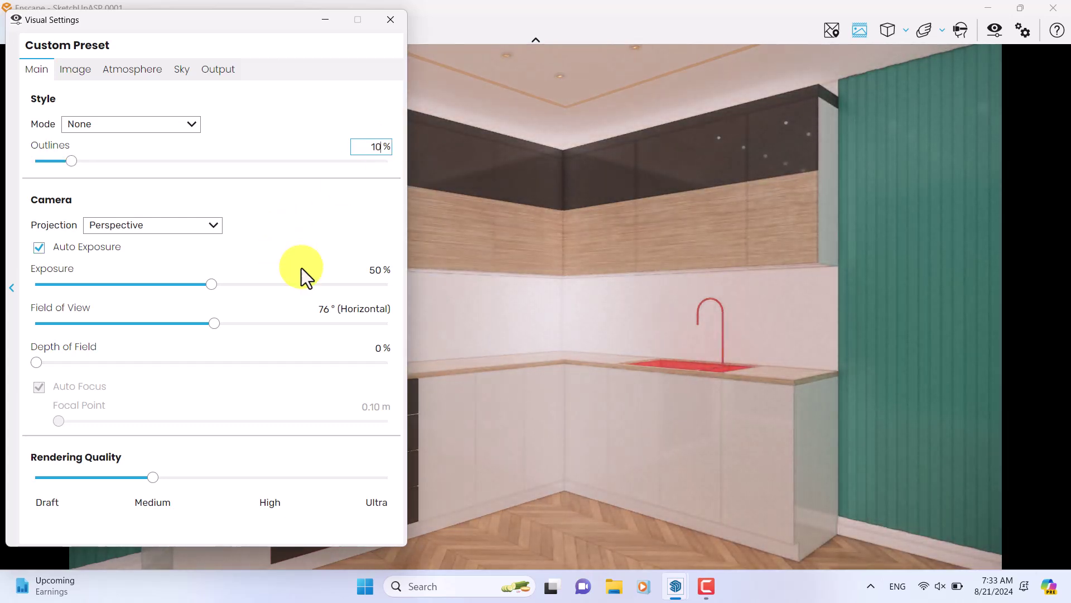
Set the camera exposure to 56% and raise the rendering quality to High.
{"action": "left_click", "coordinate": [377, 269]}
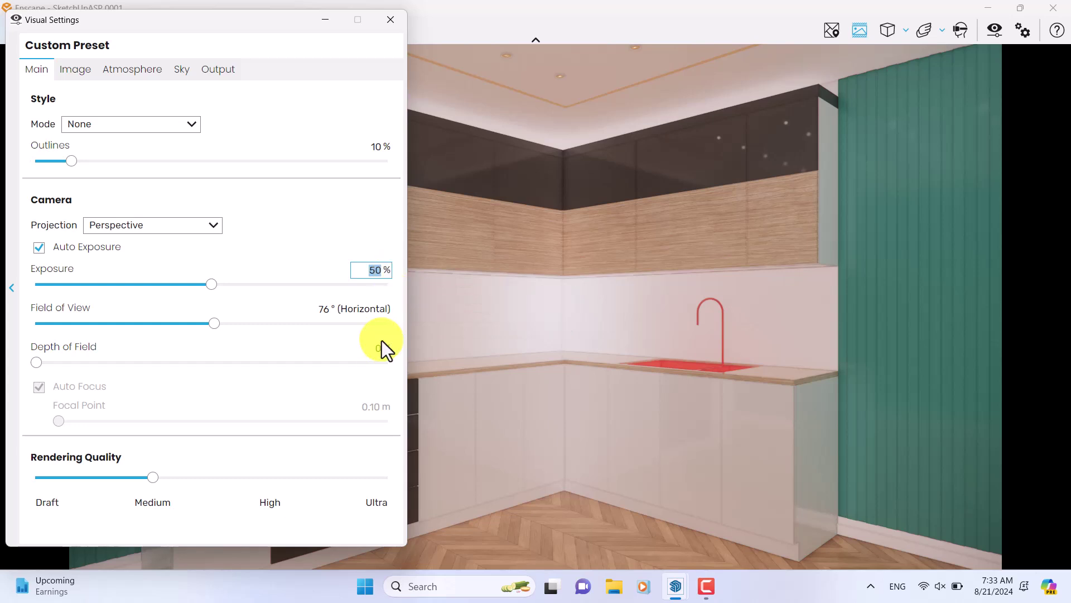
{"action": "type", "text": "56"}
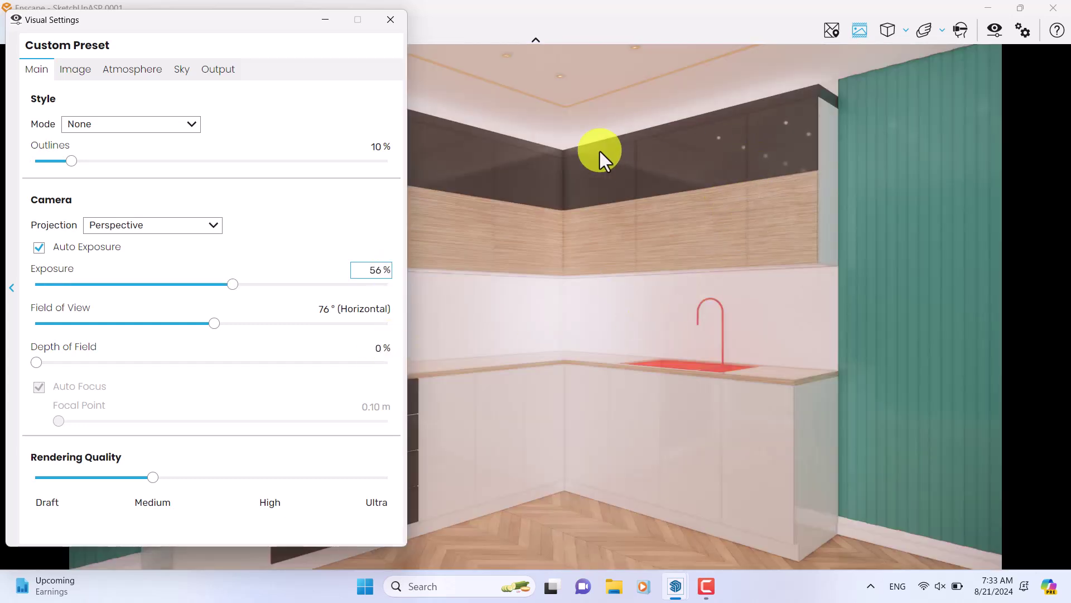
{"action": "left_click_drag", "start_coordinate": [156, 479], "coordinate": [239, 505]}
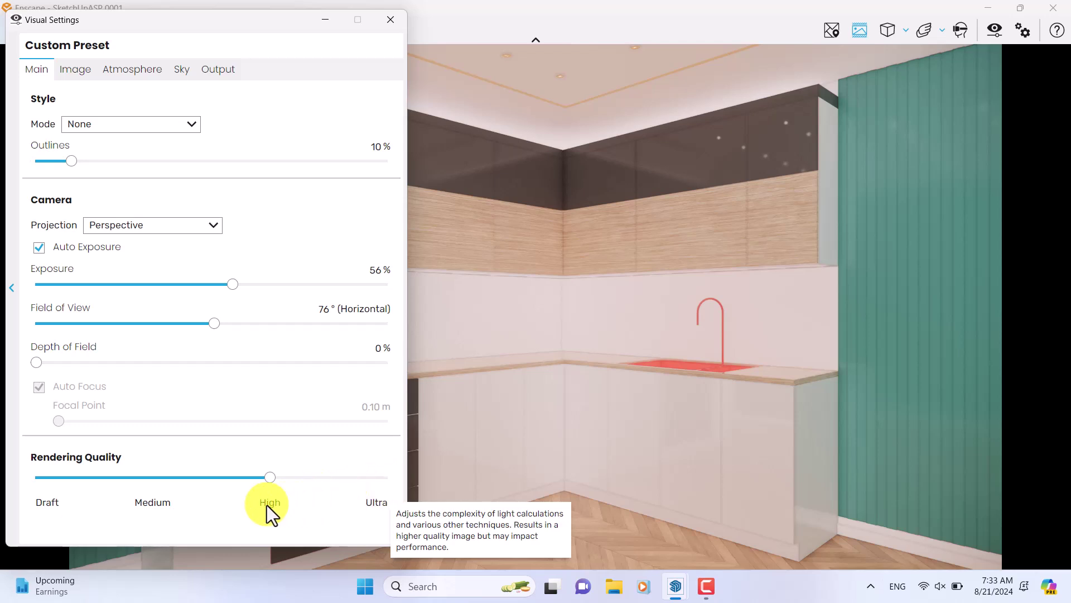
Turn off auto focus and set the focal point to 3.38 m with a depth of field of 9%.
{"action": "left_click_drag", "start_coordinate": [37, 363], "coordinate": [102, 364]}
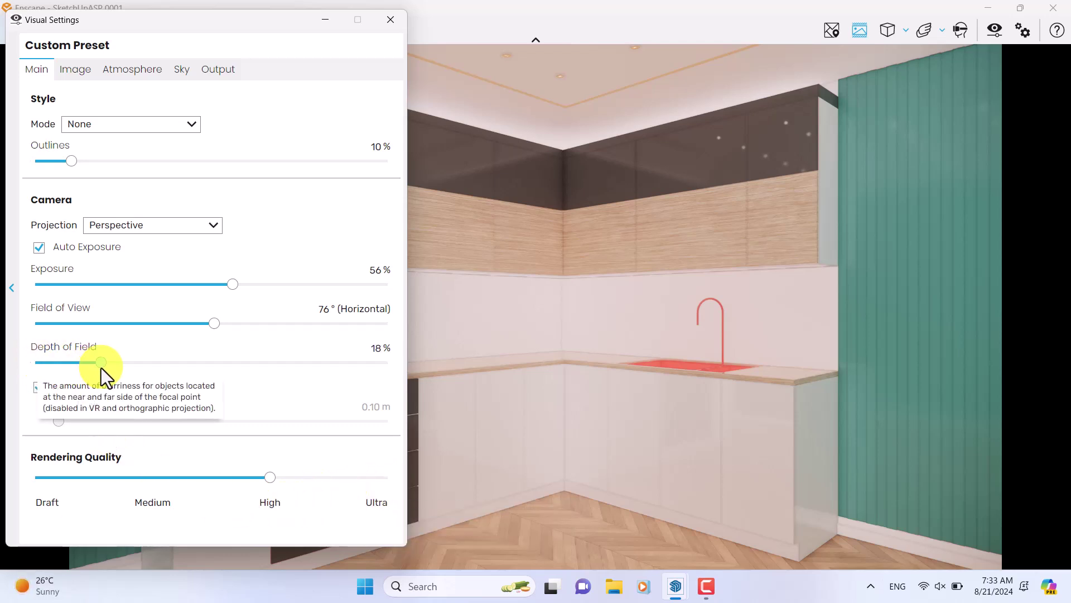
{"action": "left_click", "coordinate": [38, 389]}
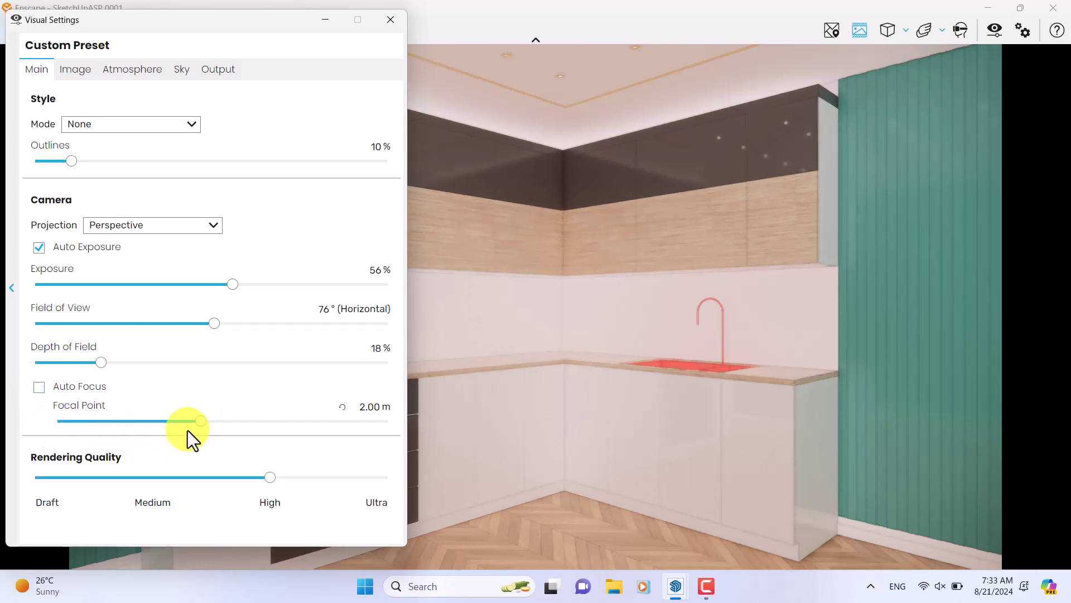
{"action": "left_click_drag", "start_coordinate": [199, 420], "coordinate": [226, 416]}
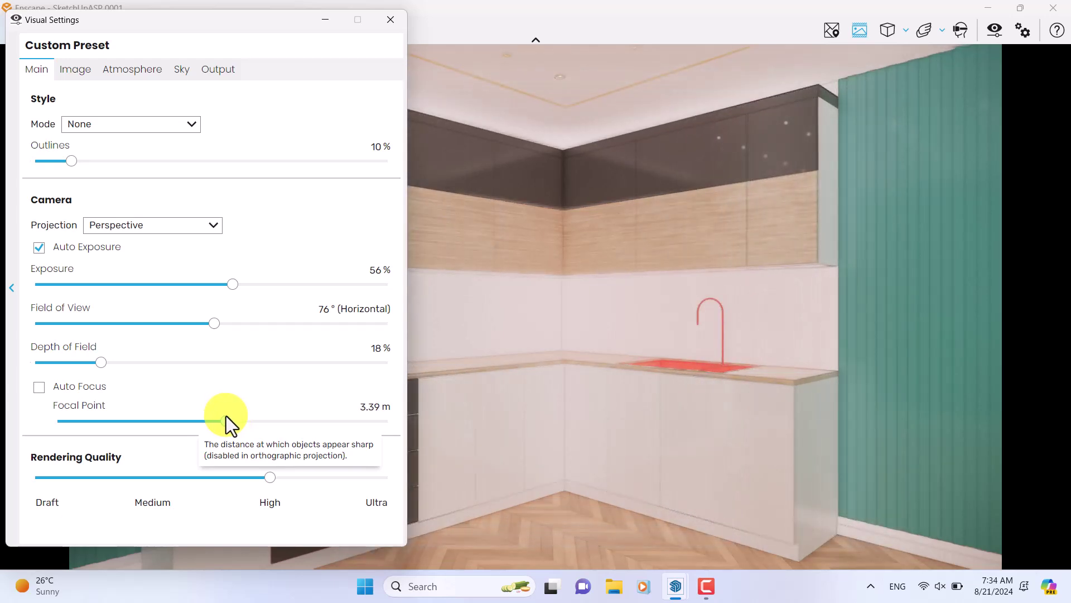
{"action": "left_click", "coordinate": [363, 408]}
{"action": "scroll", "coordinate": [364, 408], "scroll_direction": "down", "scroll_amount": 1}
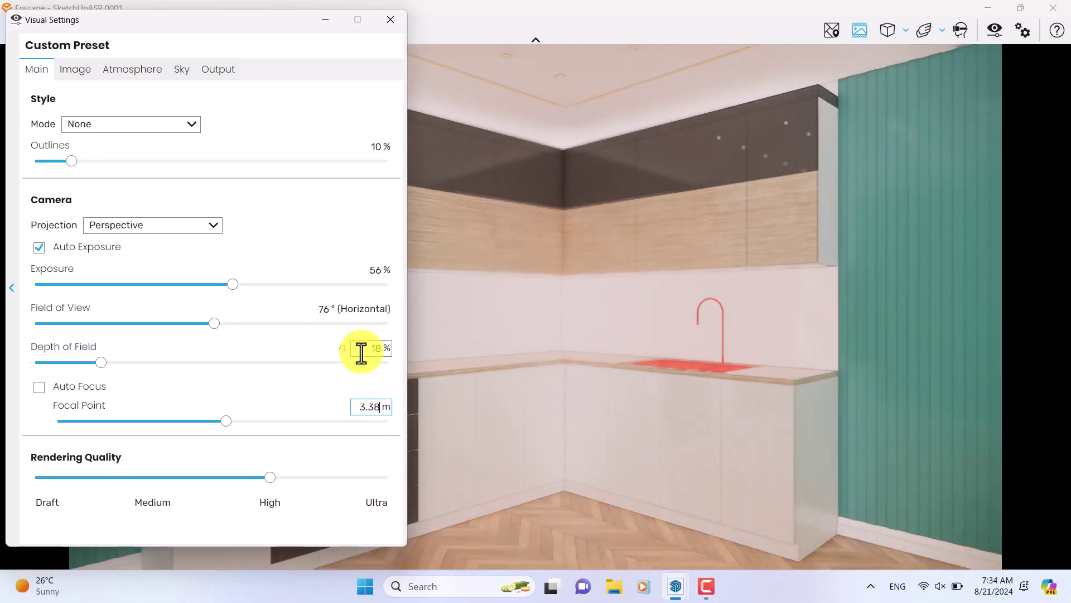
{"action": "scroll", "coordinate": [373, 347], "scroll_direction": "down", "scroll_amount": 9}
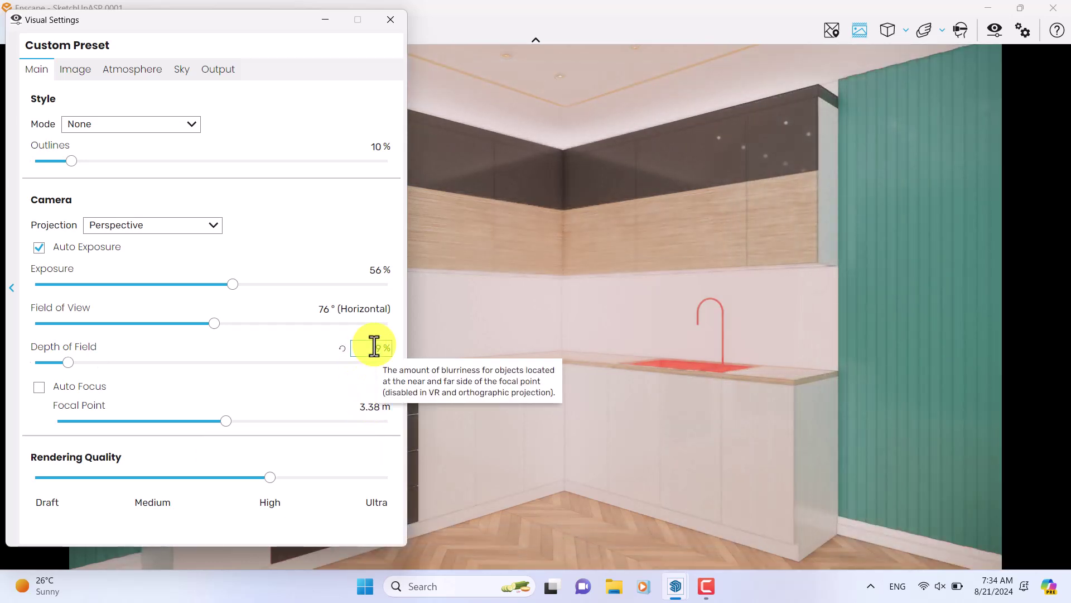
Enable auto contrast in the image corrections and set the color temperature to 5,800 K.
{"action": "left_click", "coordinate": [72, 68]}
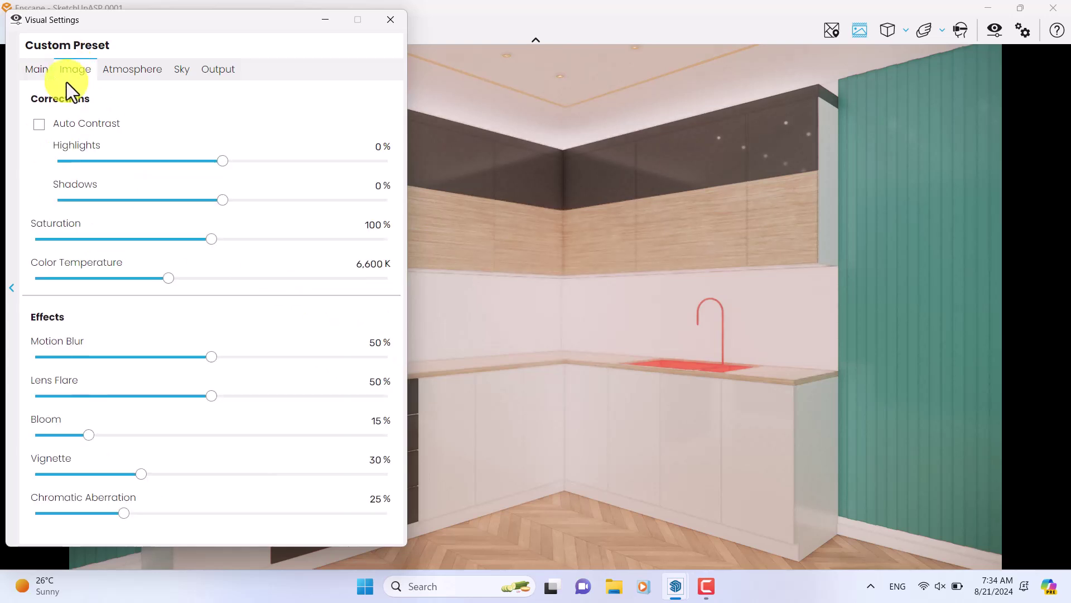
{"action": "left_click", "coordinate": [43, 134]}
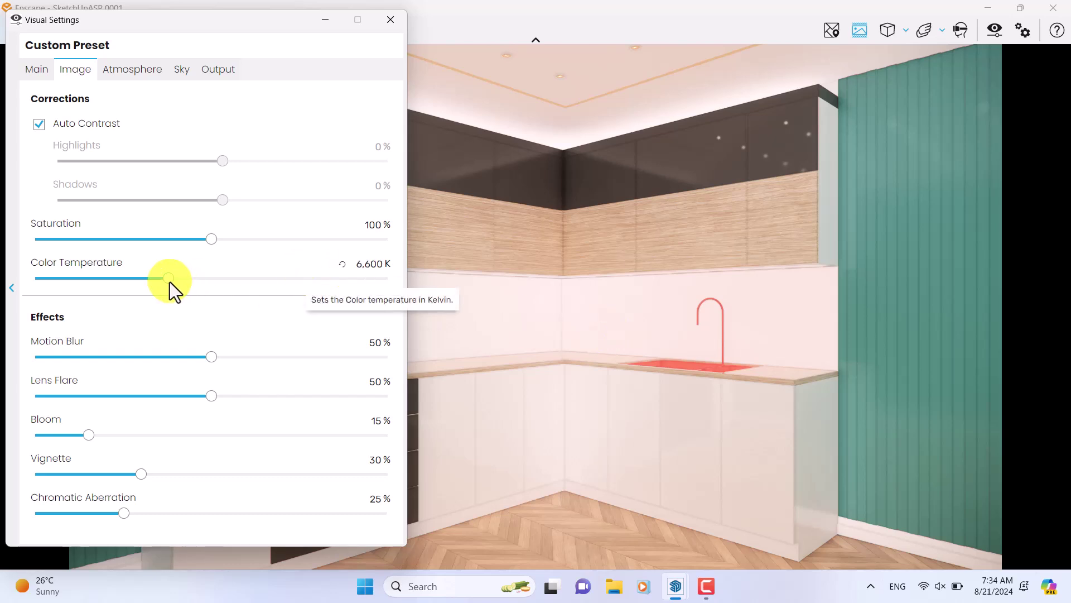
{"action": "left_click_drag", "start_coordinate": [170, 282], "coordinate": [143, 281]}
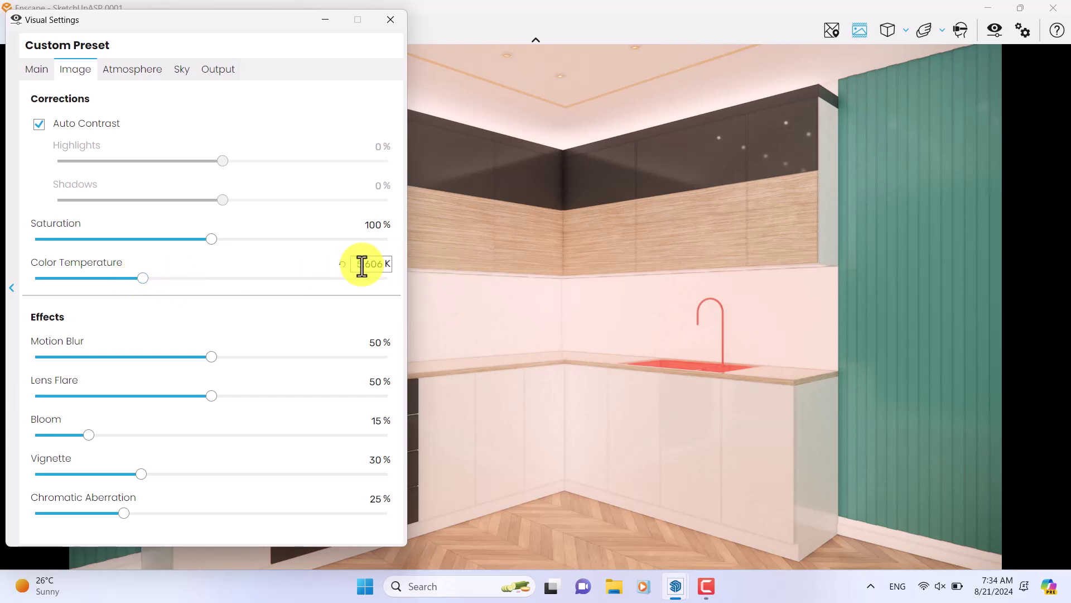
{"action": "left_click_drag", "start_coordinate": [357, 263], "coordinate": [418, 261]}
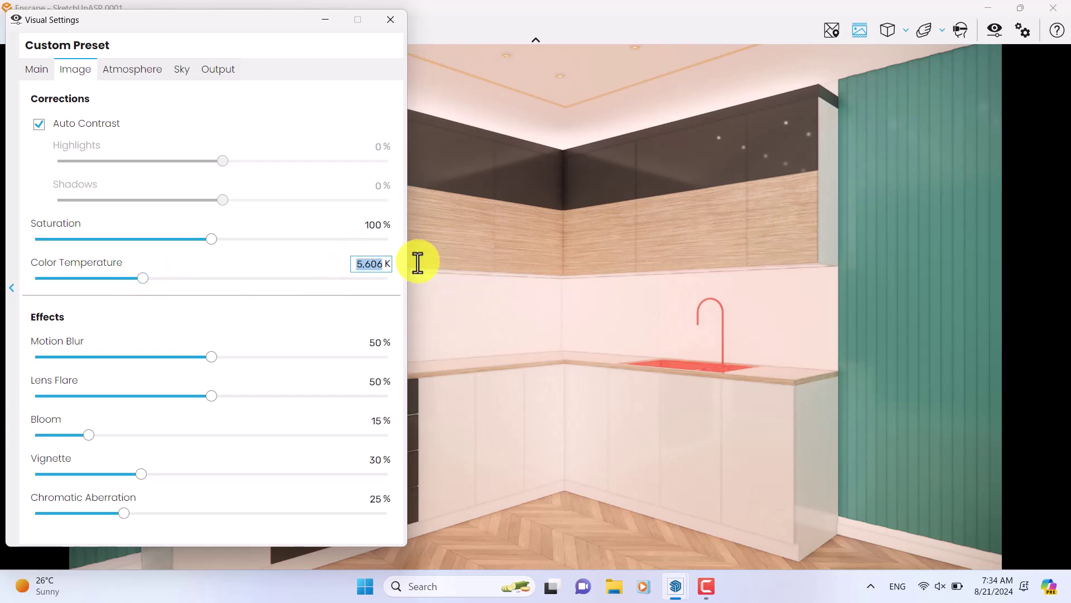
{"action": "type", "text": "5800"}
{"action": "key", "text": "Return"}
Raise the image saturation to 101% and set the lens flare effect to 40%.
{"action": "left_click_drag", "start_coordinate": [364, 225], "coordinate": [410, 224]}
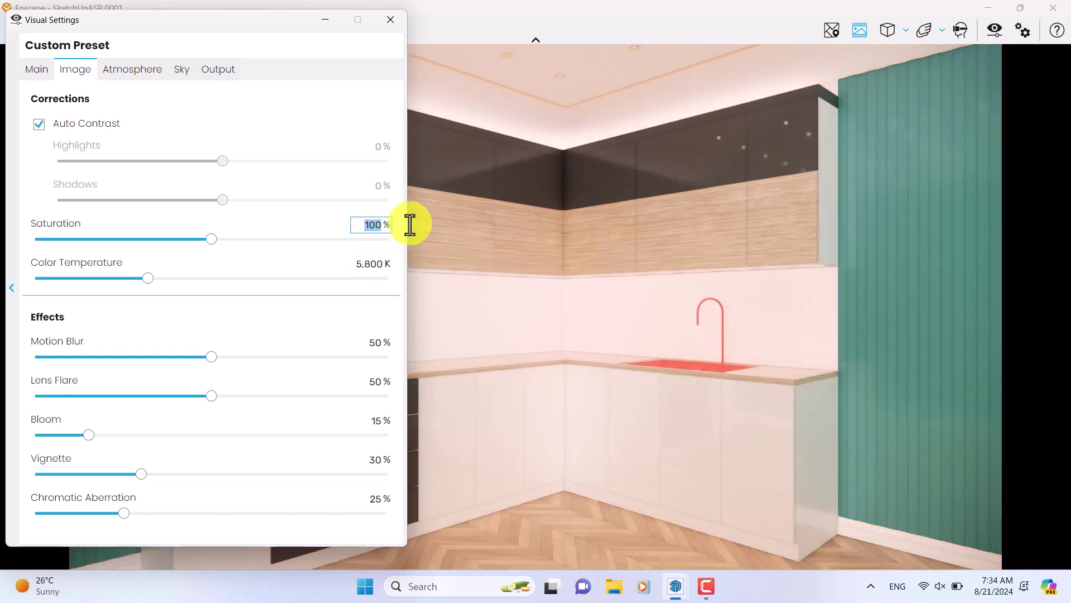
{"action": "key", "text": "Up"}
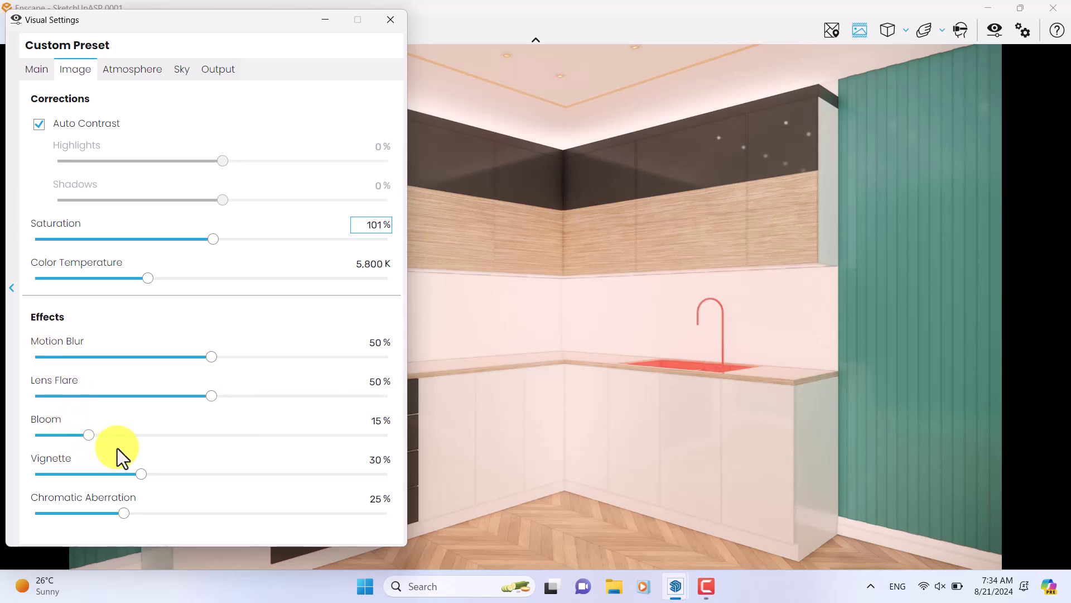
{"action": "left_click", "coordinate": [369, 384]}
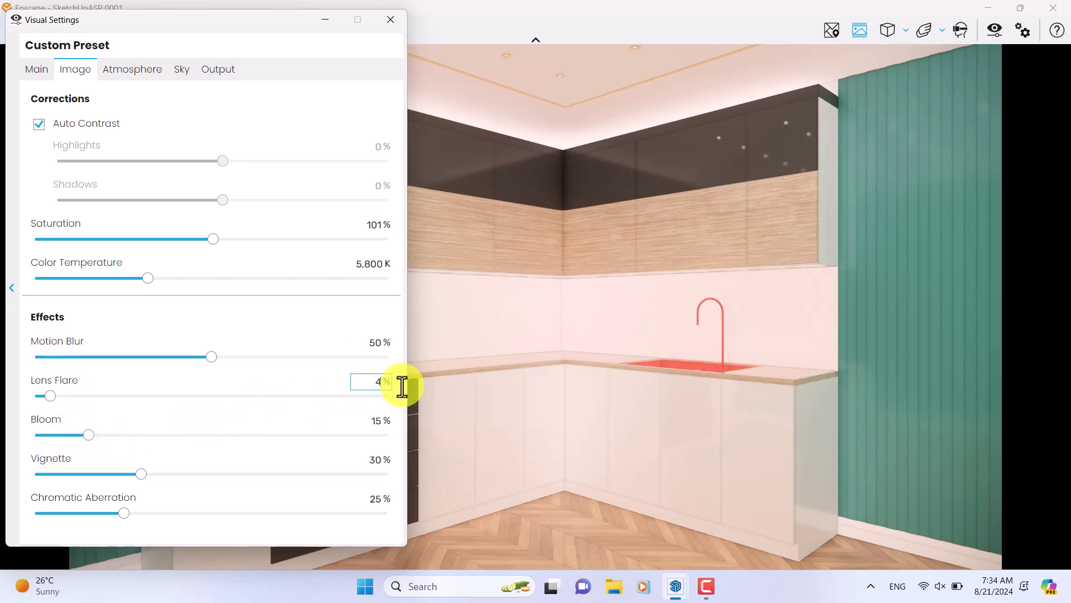
{"action": "type", "text": "0"}
Adjust the remaining image effects to 0% bloom, 22% vignette and 0% chromatic aberration.
{"action": "left_click", "coordinate": [378, 419]}
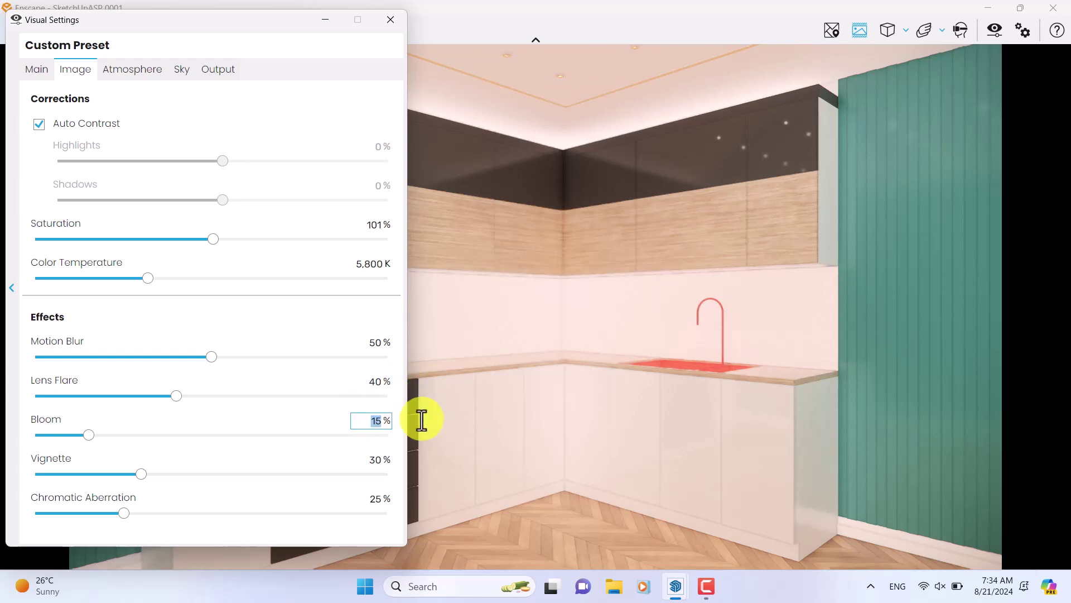
{"action": "type", "text": "0"}
{"action": "left_click", "coordinate": [381, 459]}
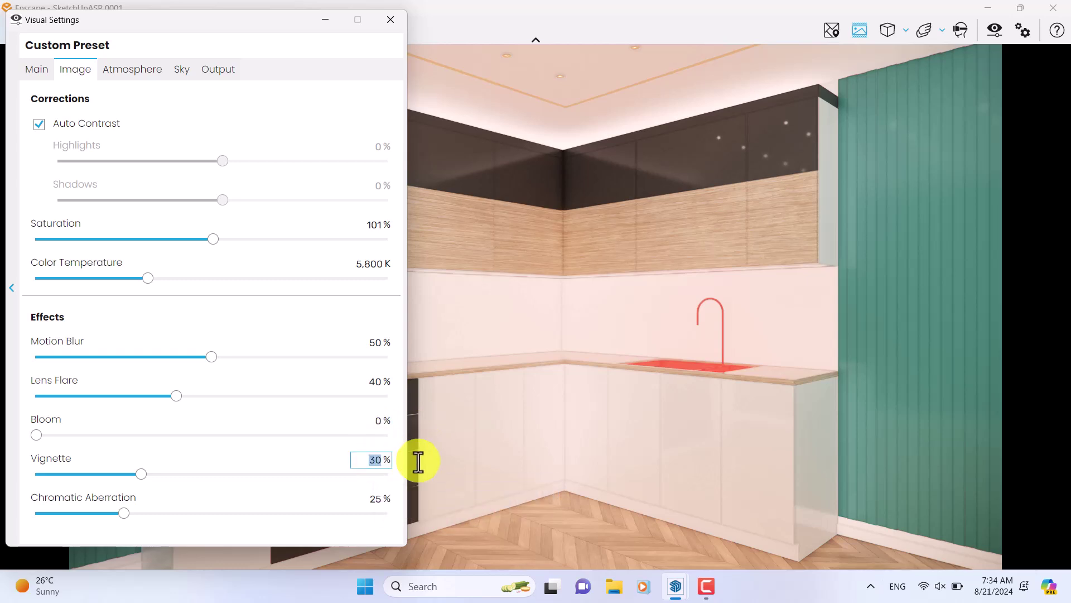
{"action": "type", "text": "22"}
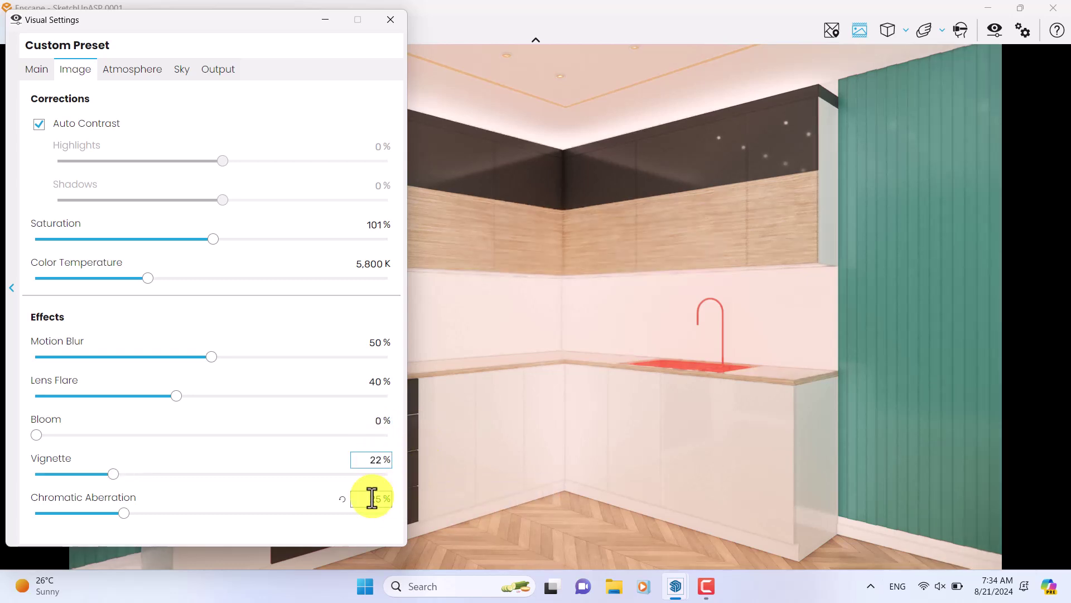
{"action": "left_click", "coordinate": [371, 498]}
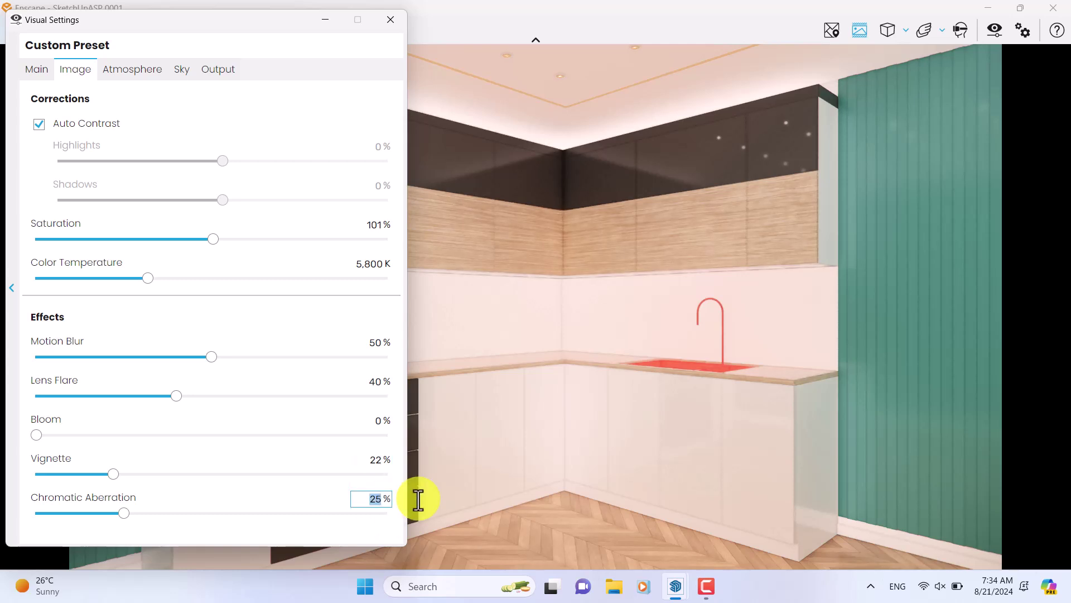
{"action": "type", "text": "0"}
Set the artificial light brightness to 122% and the ambient brightness to 60% in the atmosphere illumination.
{"action": "left_click", "coordinate": [125, 68]}
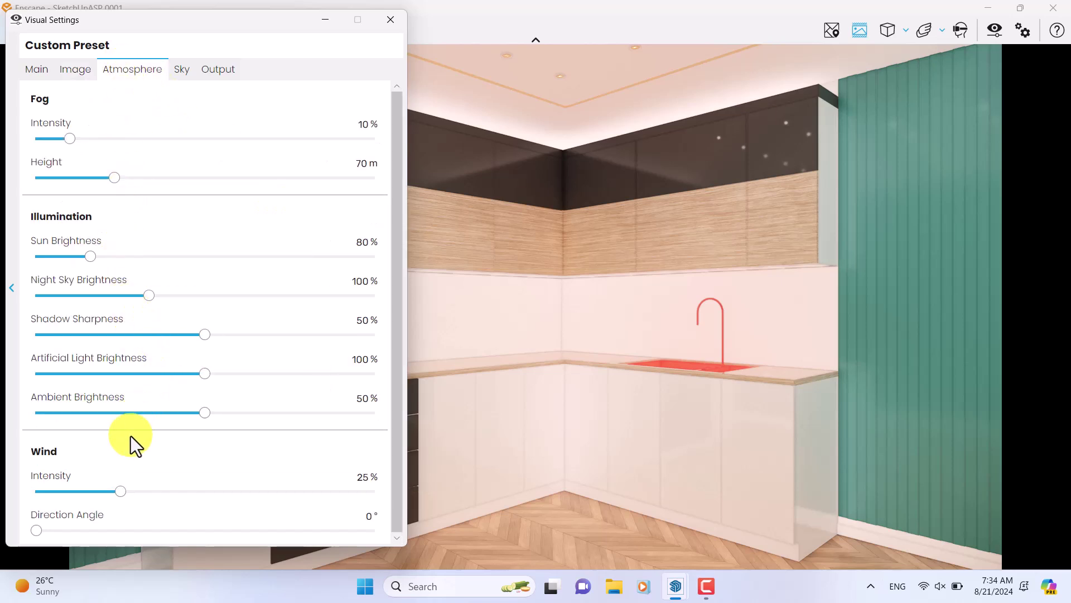
{"action": "mouse_move", "coordinate": [92, 376]}
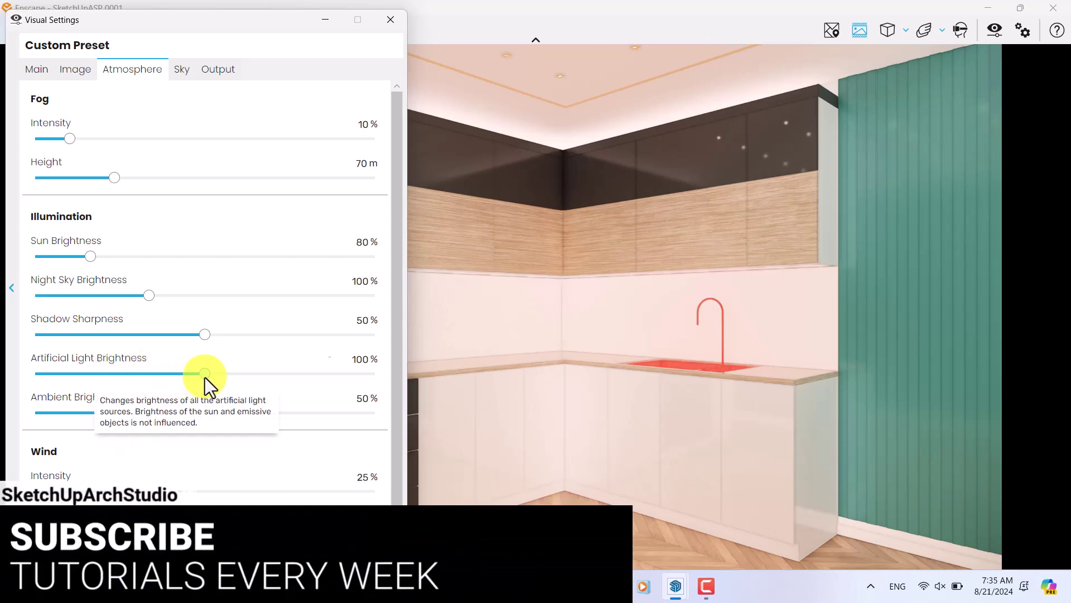
{"action": "left_click_drag", "start_coordinate": [205, 377], "coordinate": [263, 377]}
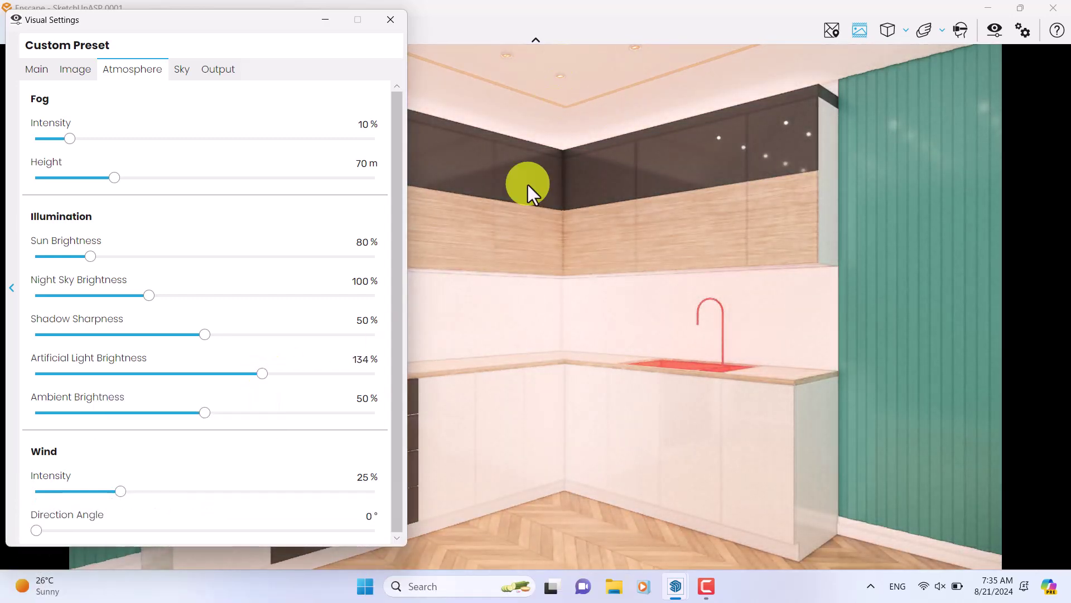
{"action": "left_click", "coordinate": [355, 359]}
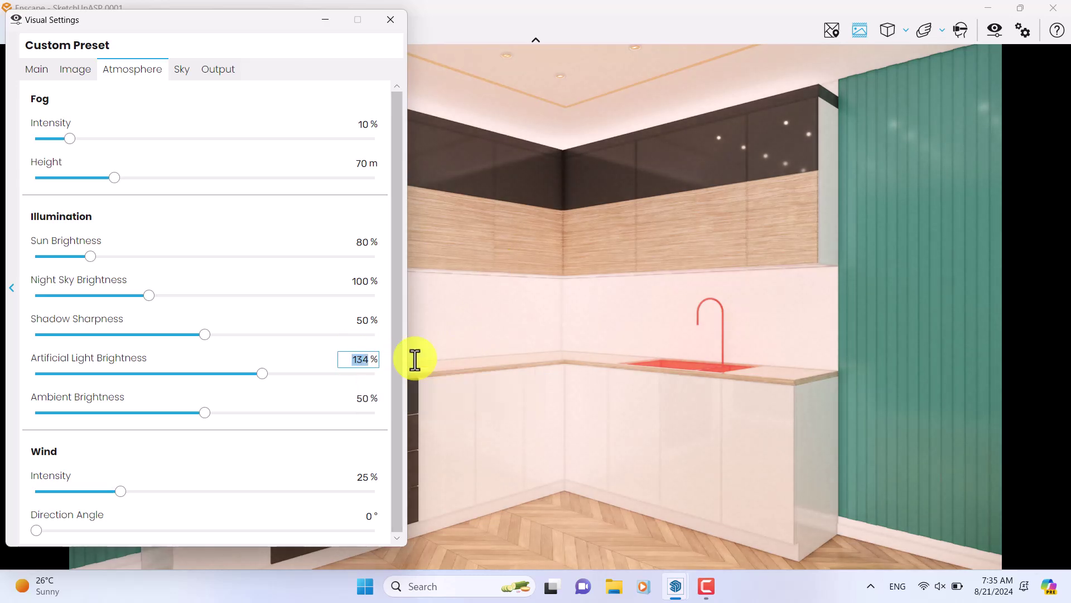
{"action": "type", "text": "122"}
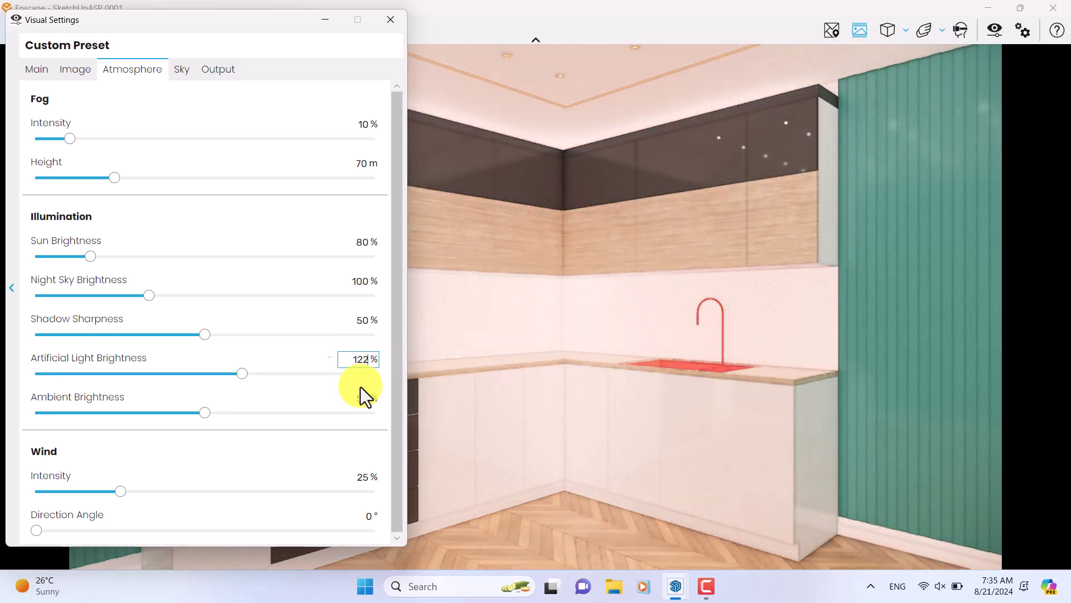
{"action": "left_click", "coordinate": [361, 398]}
{"action": "type", "text": "60"}
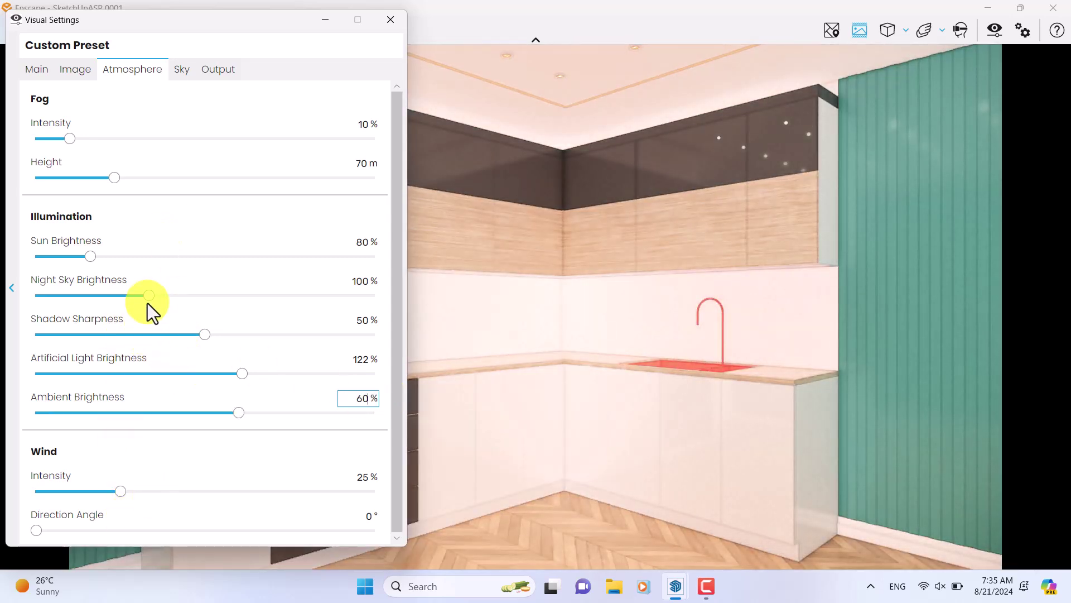
Set the shadow sharpness to 0% and look over the sky settings.
{"action": "left_click", "coordinate": [362, 319]}
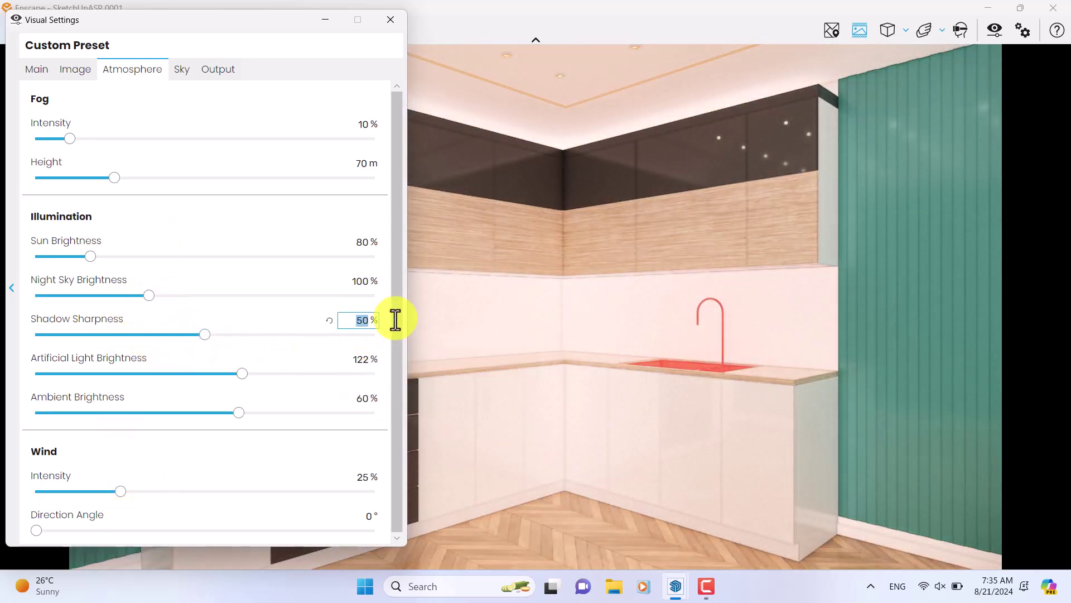
{"action": "type", "text": "0"}
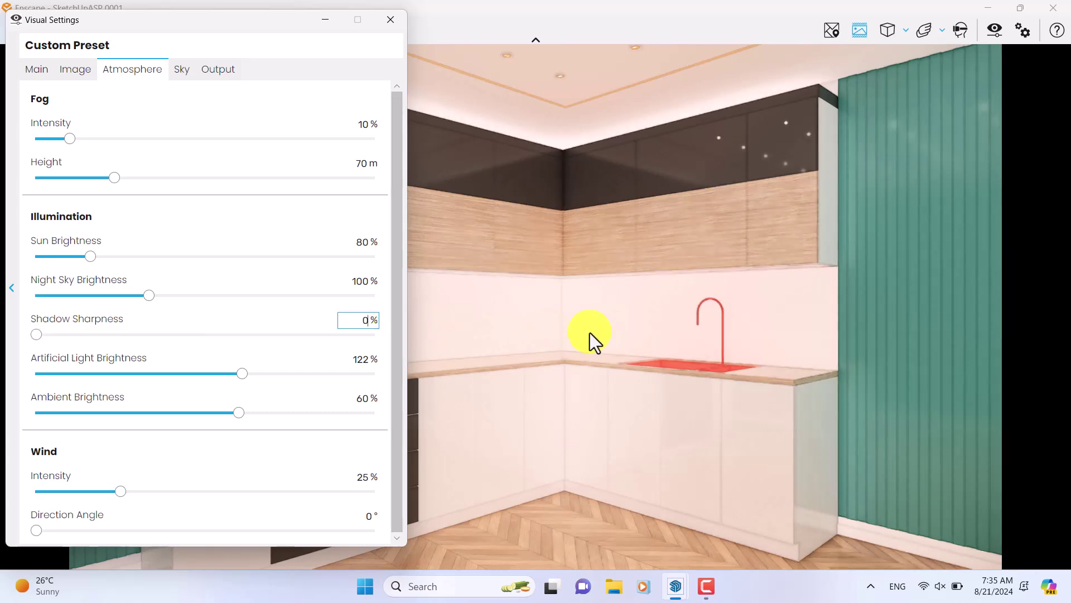
{"action": "left_click", "coordinate": [188, 69]}
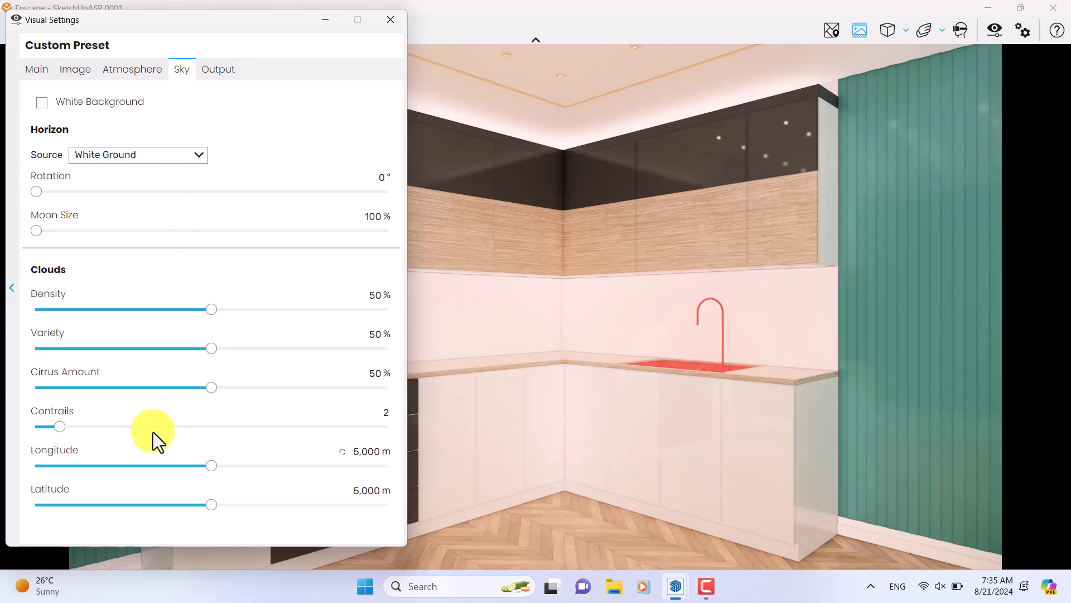
{"action": "left_click", "coordinate": [33, 69]}
Close the visual settings and place the Enscape and SketchUp windows side by side.
{"action": "left_click", "coordinate": [393, 21]}
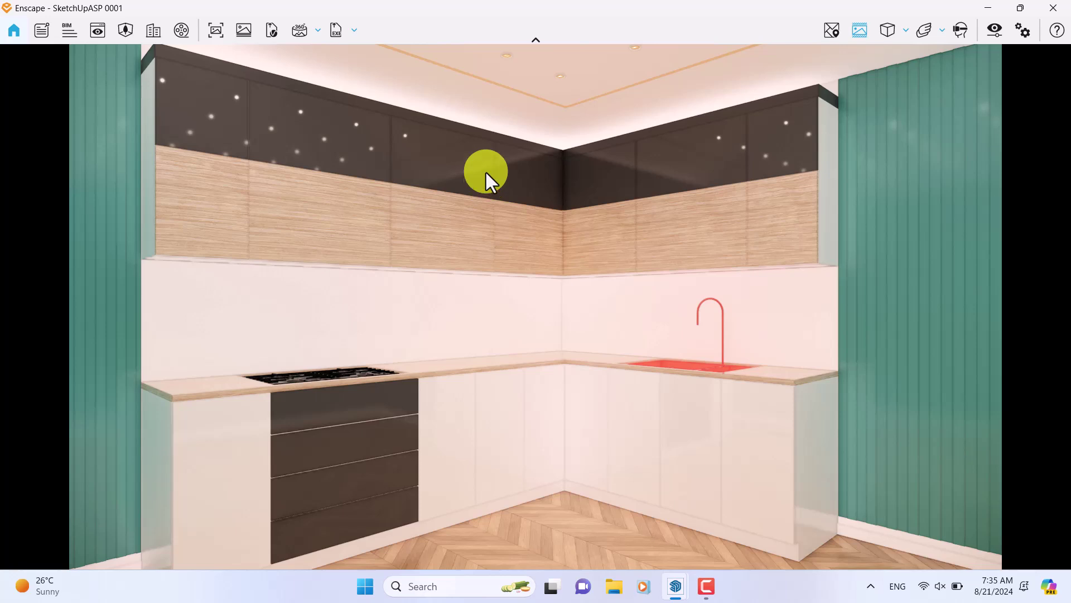
{"action": "mouse_move", "coordinate": [623, 9]}
{"action": "left_mouse_down"}
{"action": "mouse_move", "coordinate": [1004, 140]}
{"action": "mouse_move", "coordinate": [1069, 151]}
{"action": "mouse_move", "coordinate": [1068, 162]}
{"action": "left_mouse_up"}
{"action": "left_click", "coordinate": [316, 166]}
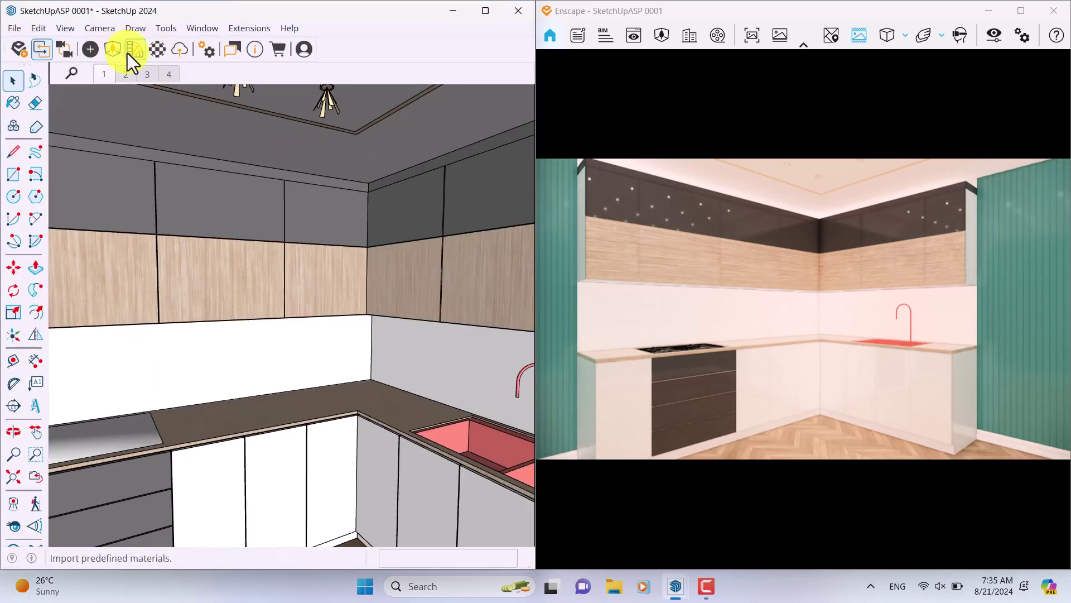
Make the LightPink material self-illuminated with a luminance of 6,000 cd/m² in the Enscape Material Editor.
{"action": "left_click", "coordinate": [155, 51]}
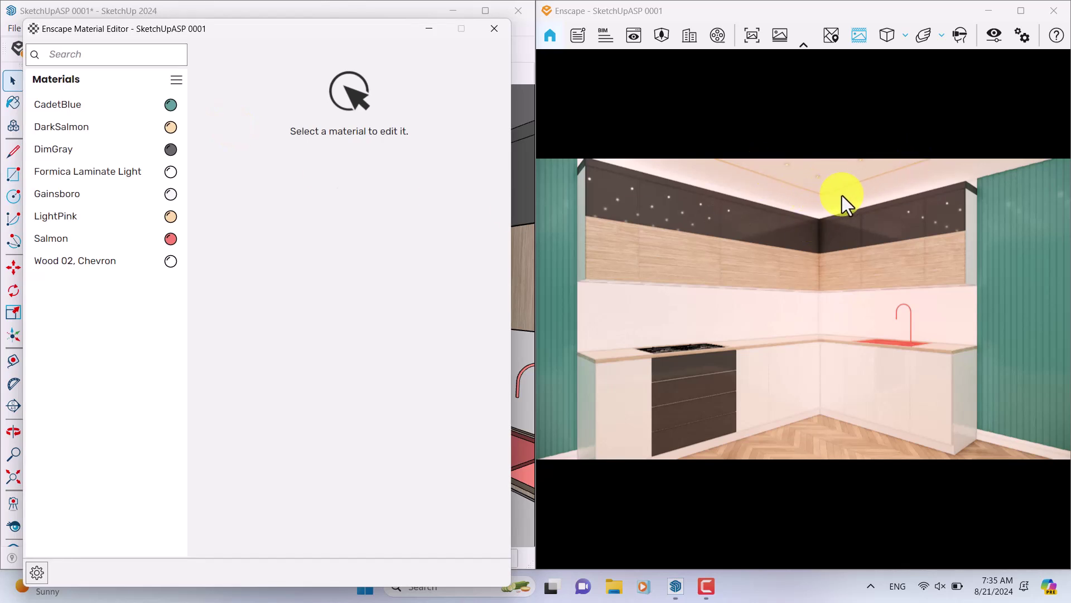
{"action": "left_click", "coordinate": [72, 214]}
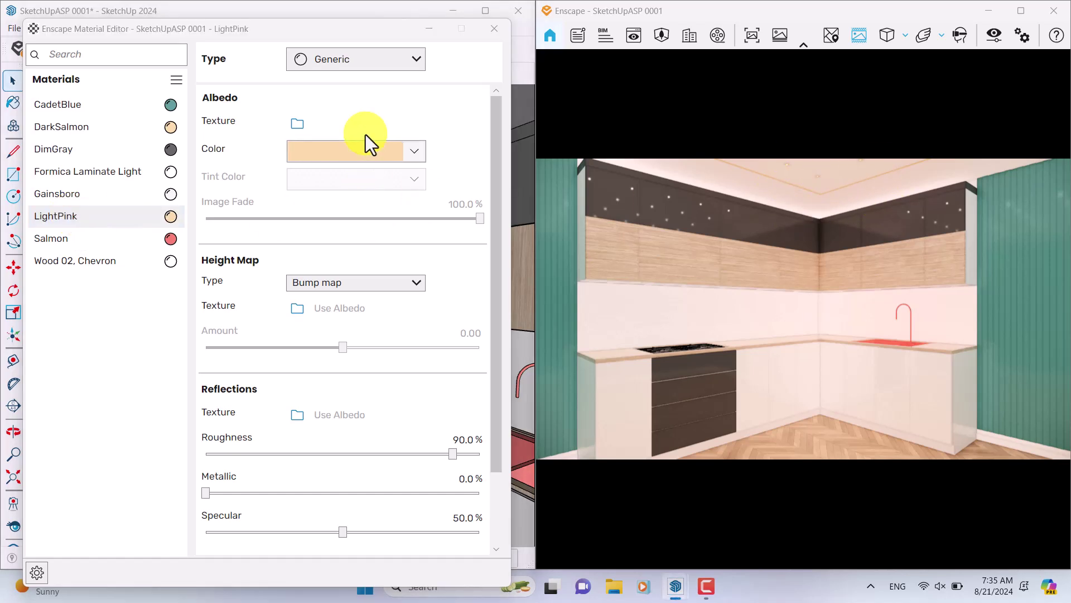
{"action": "left_click", "coordinate": [338, 62]}
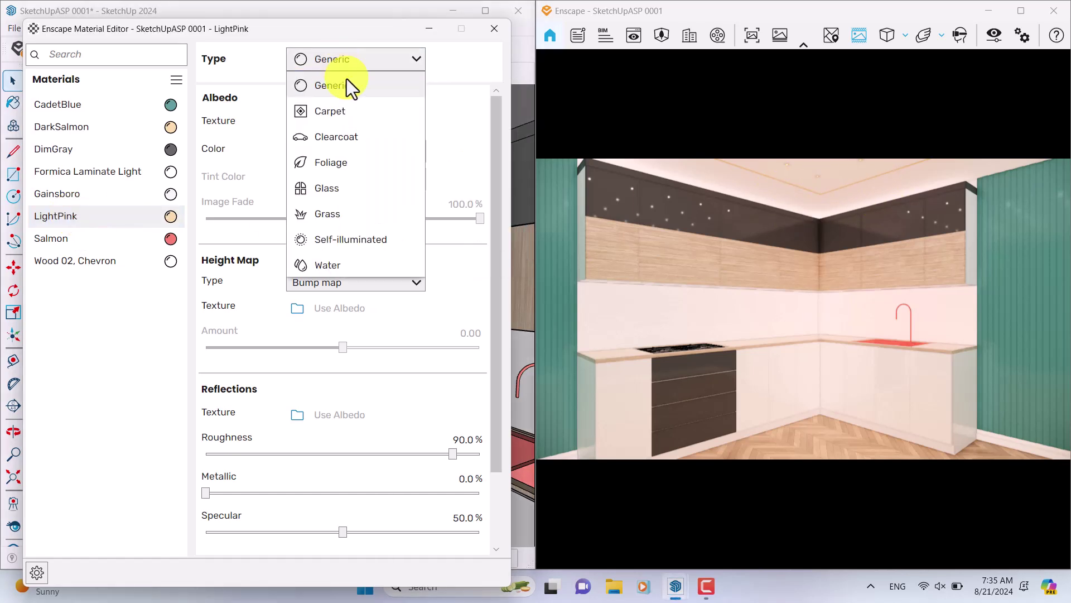
{"action": "left_click", "coordinate": [343, 241]}
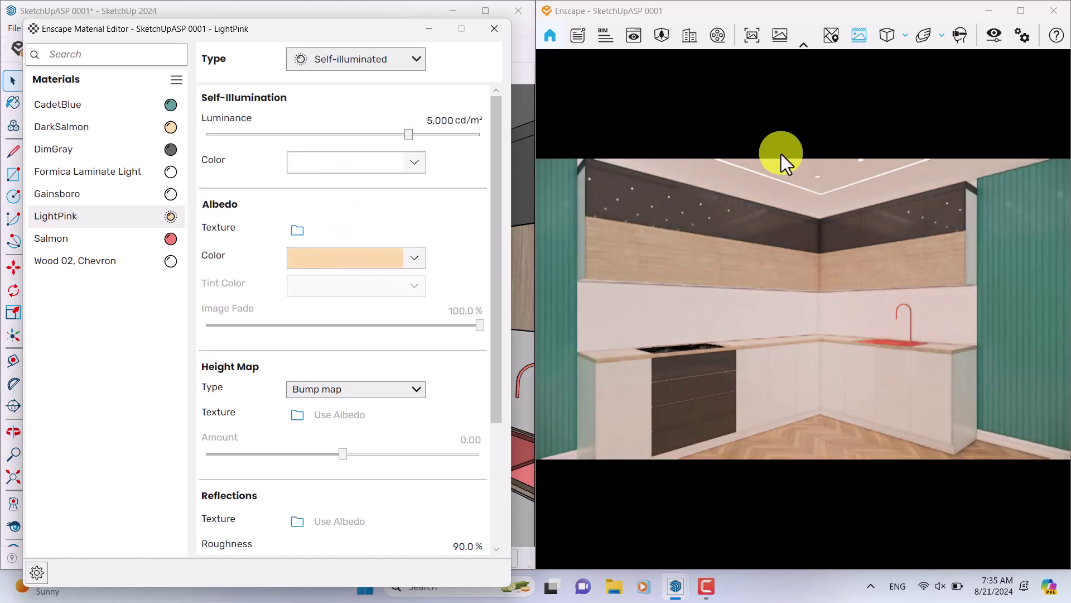
{"action": "left_click_drag", "start_coordinate": [427, 120], "coordinate": [471, 120]}
{"action": "type", "text": "6000"}
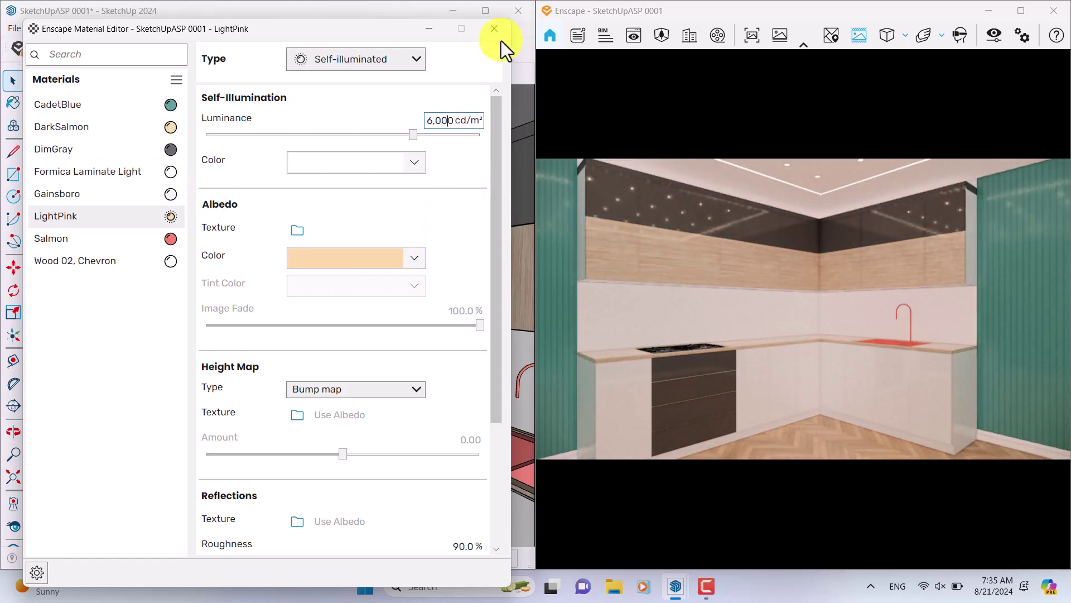
{"action": "left_click", "coordinate": [495, 28]}
Raise the luminous intensity of the IES spot light in the ceiling to 1,110 cd.
{"action": "mouse_move", "coordinate": [432, 148]}
{"action": "middle_mouse_down"}
{"action": "mouse_move", "coordinate": [318, 107]}
{"action": "mouse_move", "coordinate": [310, 188]}
{"action": "middle_mouse_up"}
{"action": "left_click", "coordinate": [310, 188]}
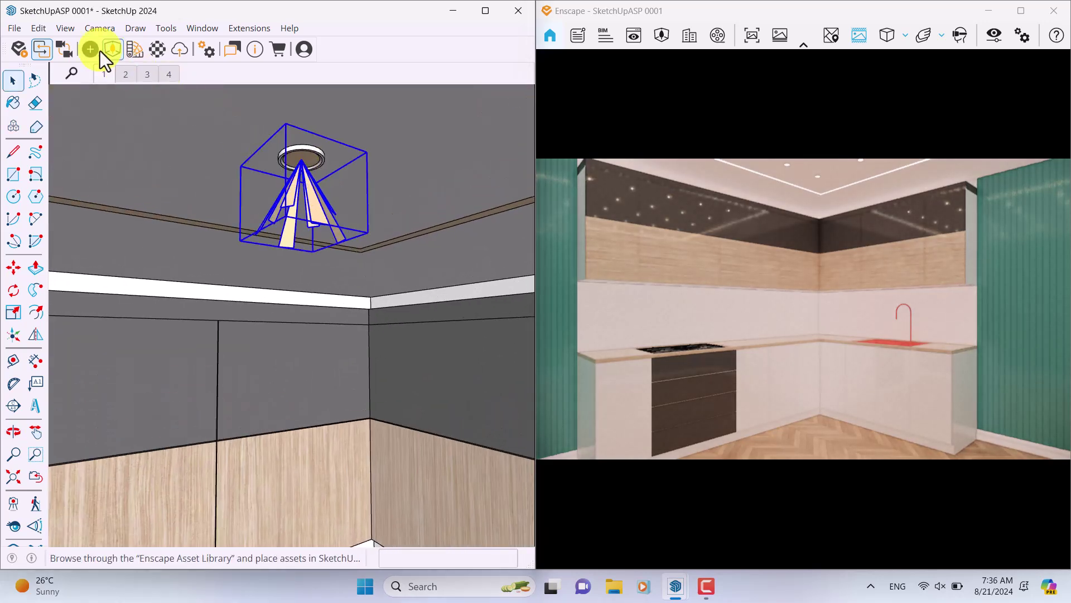
{"action": "left_click", "coordinate": [91, 48]}
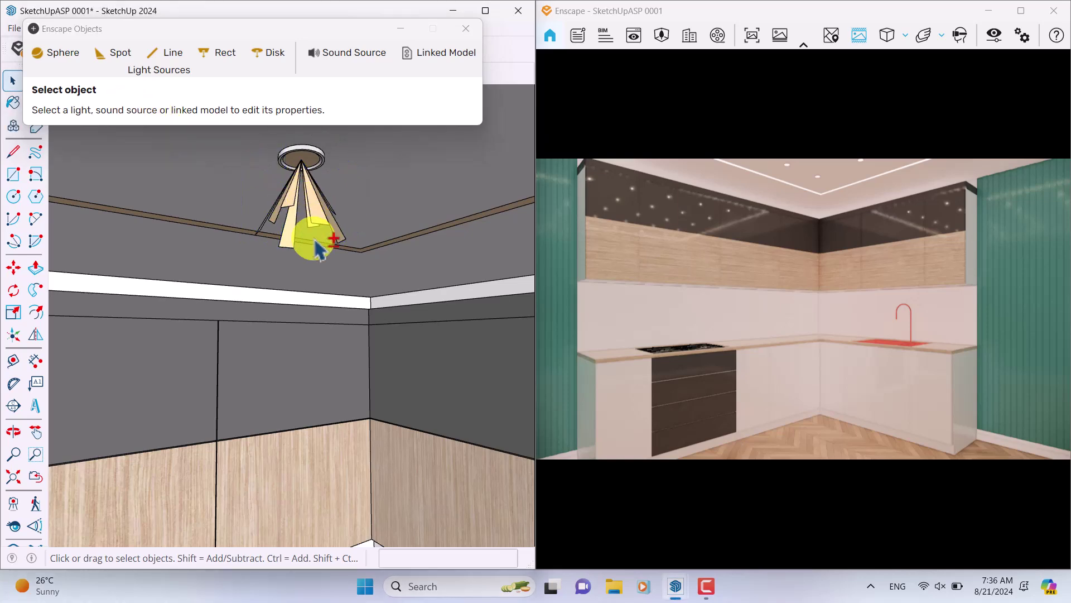
{"action": "left_click", "coordinate": [304, 201]}
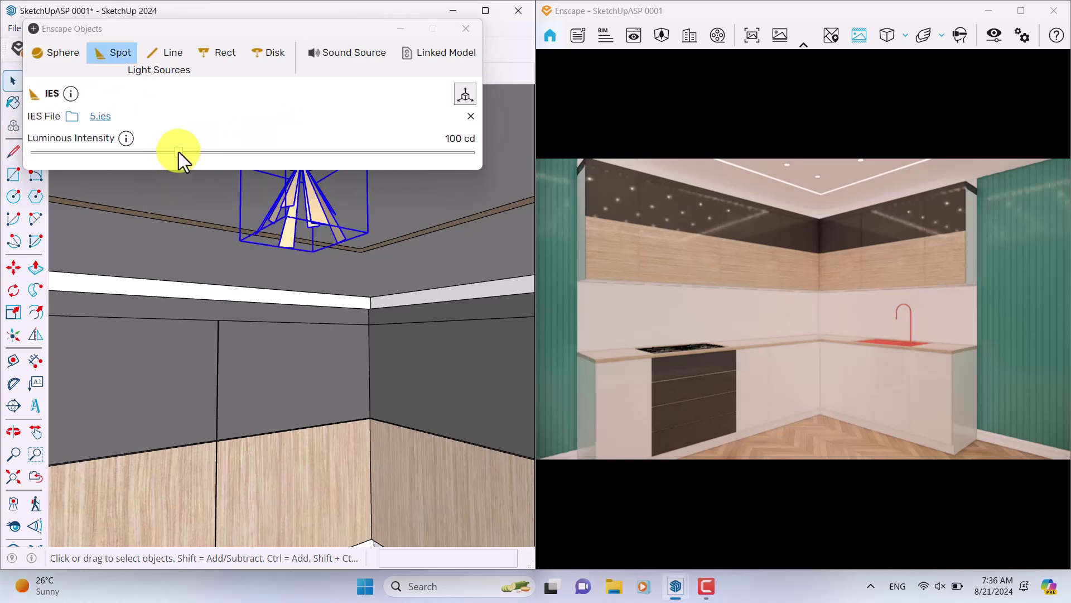
{"action": "left_click_drag", "start_coordinate": [179, 152], "coordinate": [250, 151]}
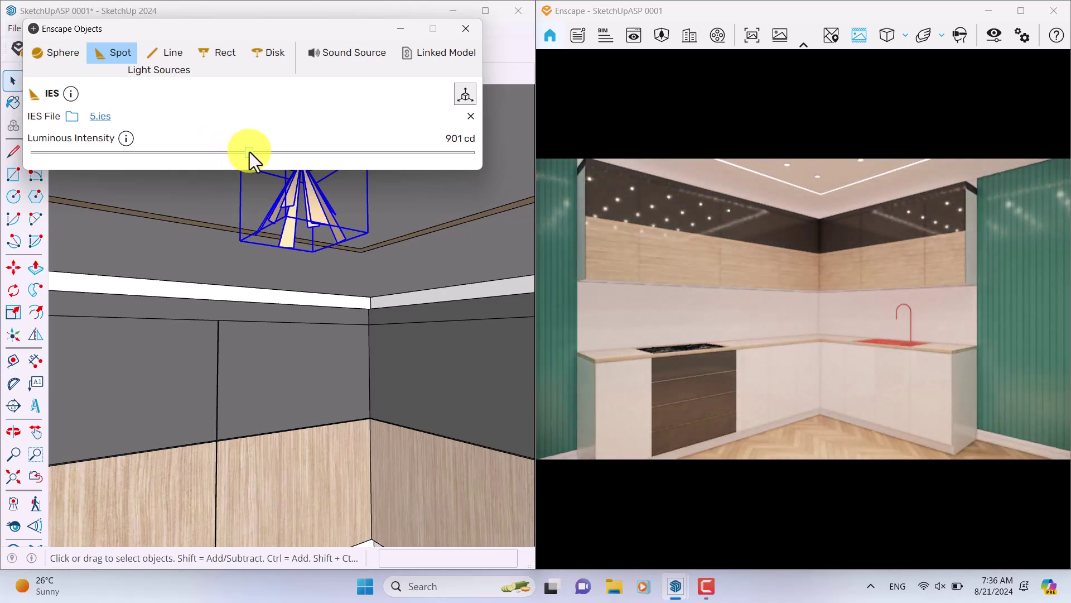
{"action": "left_click_drag", "start_coordinate": [249, 152], "coordinate": [257, 151]}
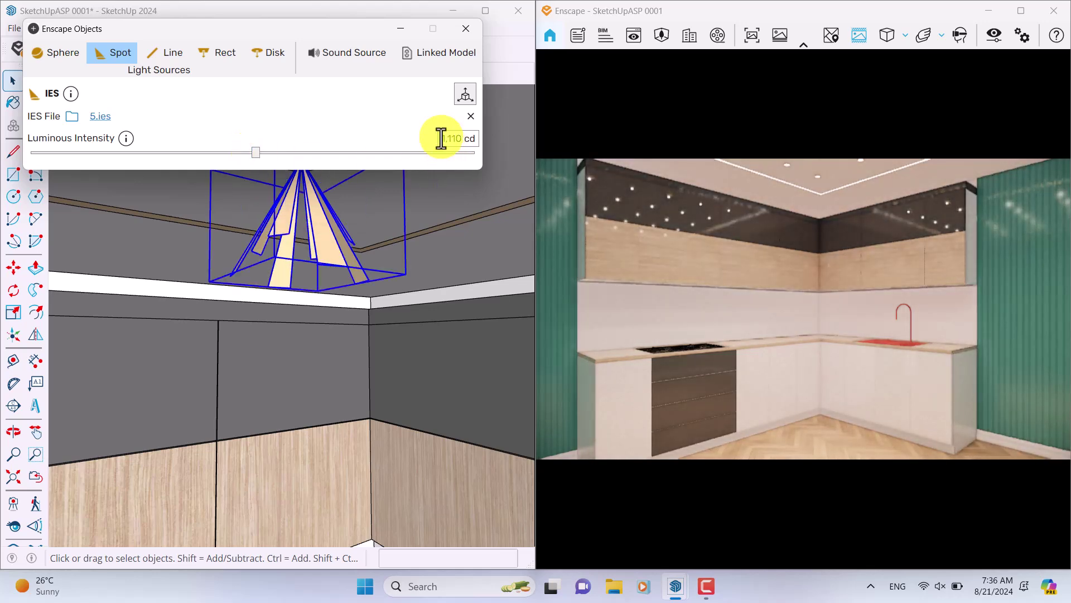
{"action": "left_click", "coordinate": [446, 138]}
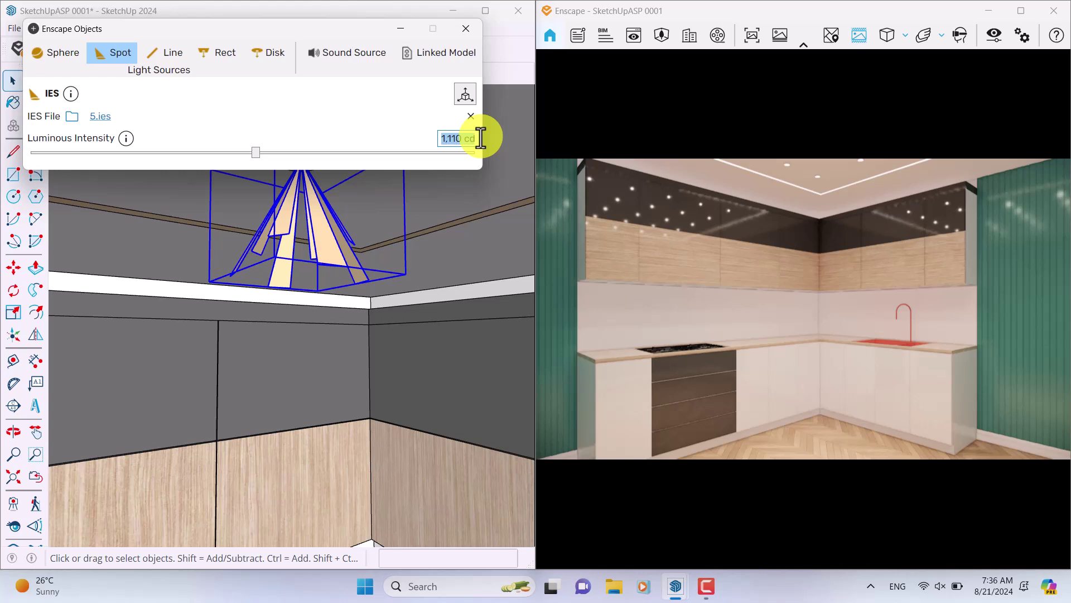
{"action": "left_click", "coordinate": [451, 139]}
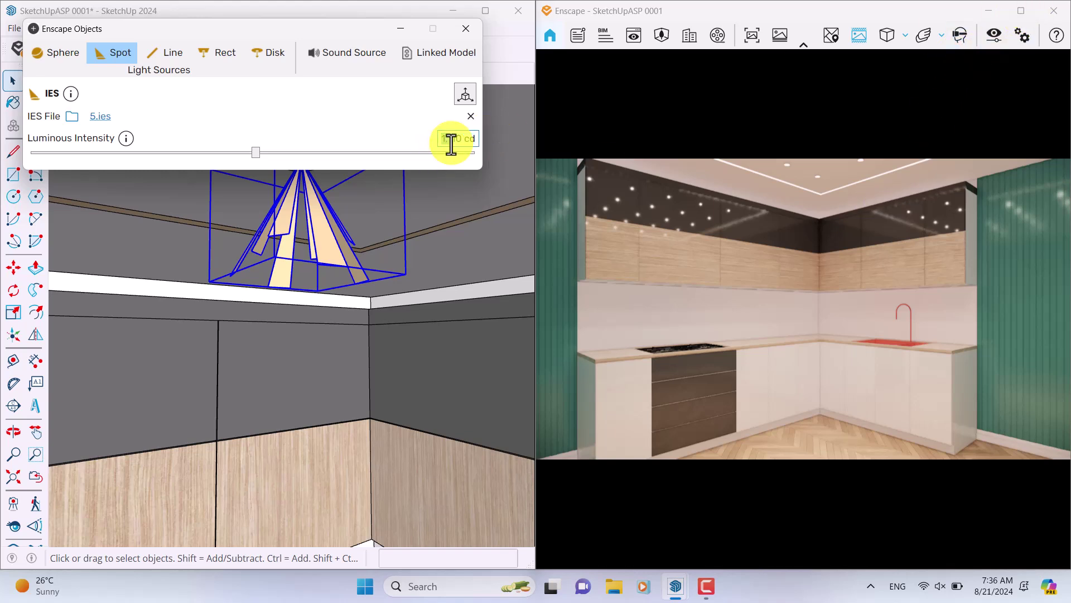
{"action": "left_click", "coordinate": [466, 28]}
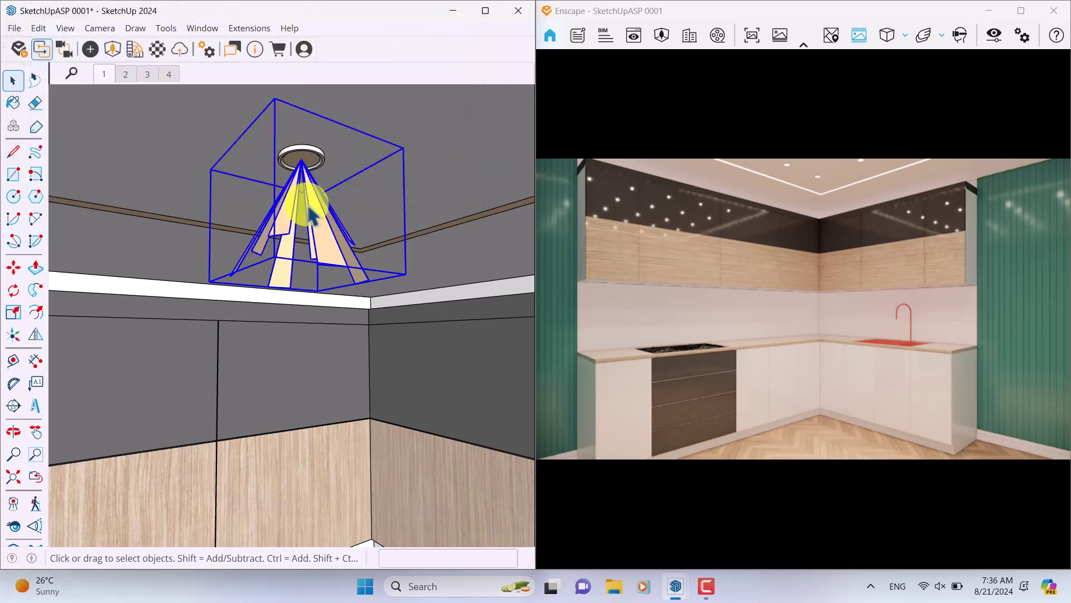
Set the luminous intensity of the ceiling's IES spot light to 800 cd.
{"action": "left_click", "coordinate": [90, 49]}
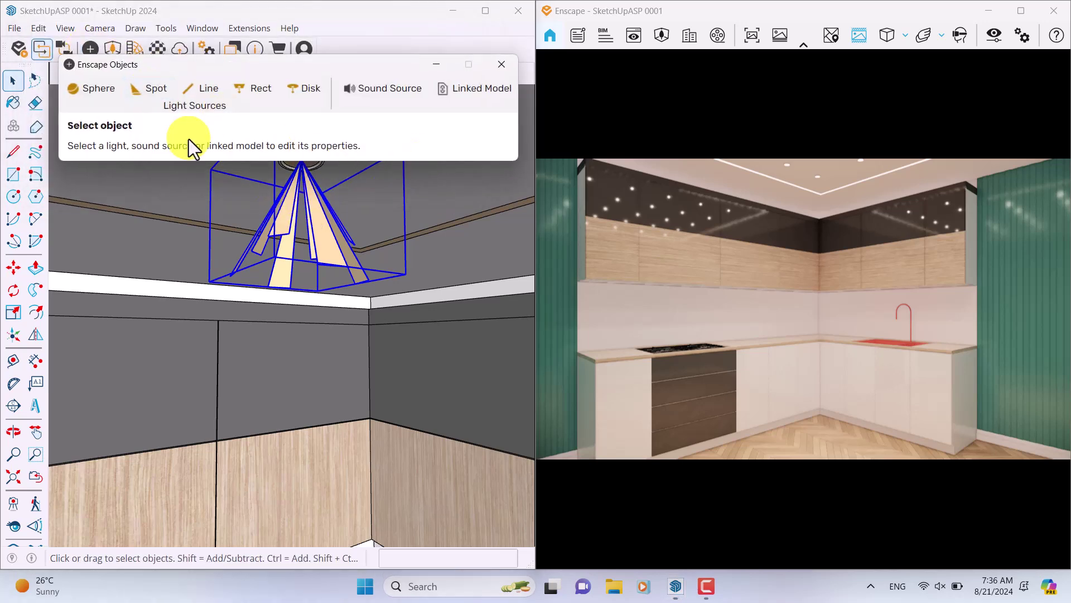
{"action": "left_click", "coordinate": [306, 212]}
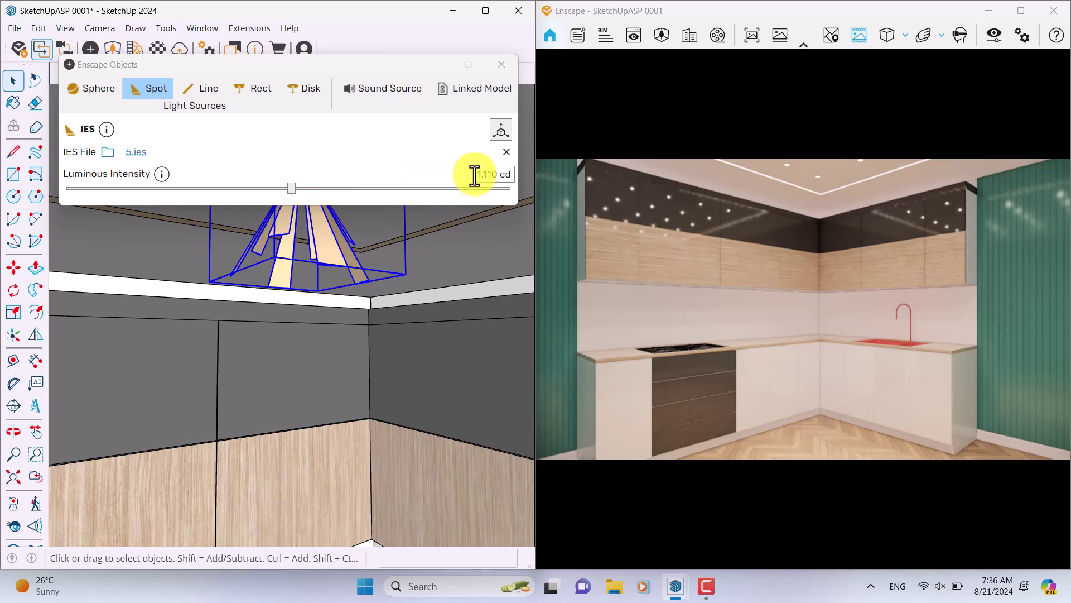
{"action": "left_click_drag", "start_coordinate": [474, 176], "coordinate": [508, 175]}
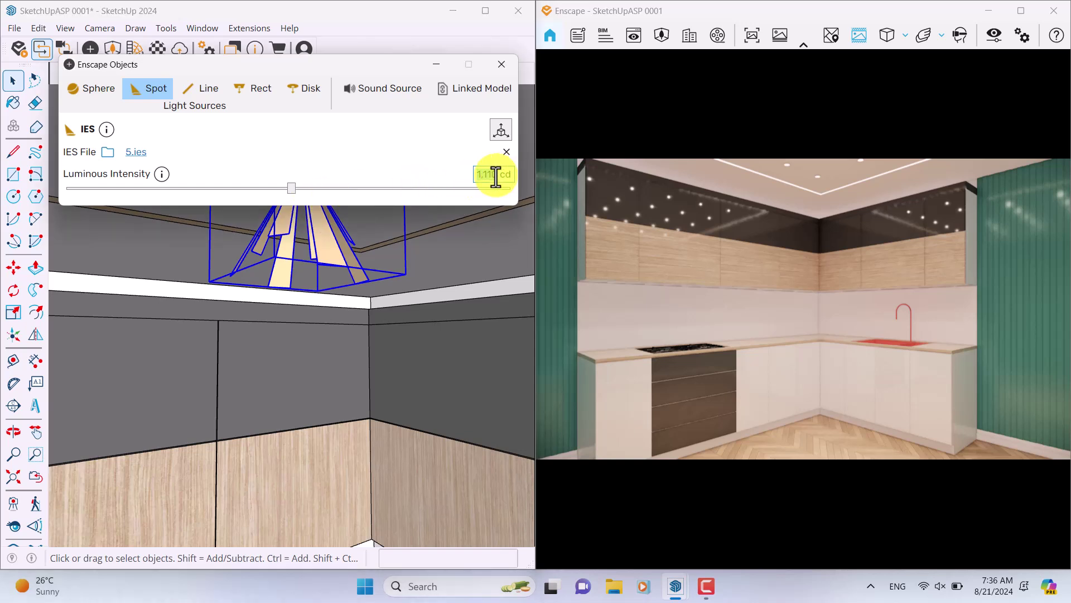
{"action": "type", "text": "800"}
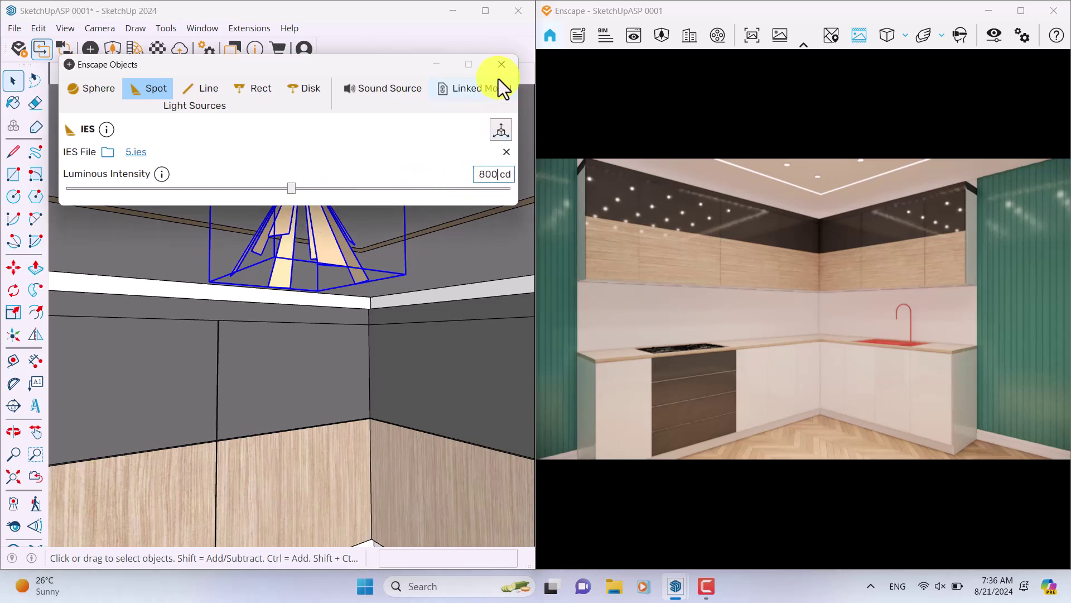
Close the light object settings, maximize the Enscape window and save a rendered screenshot of the kitchen as a PNG in the Pictures folder.
{"action": "left_click", "coordinate": [499, 64]}
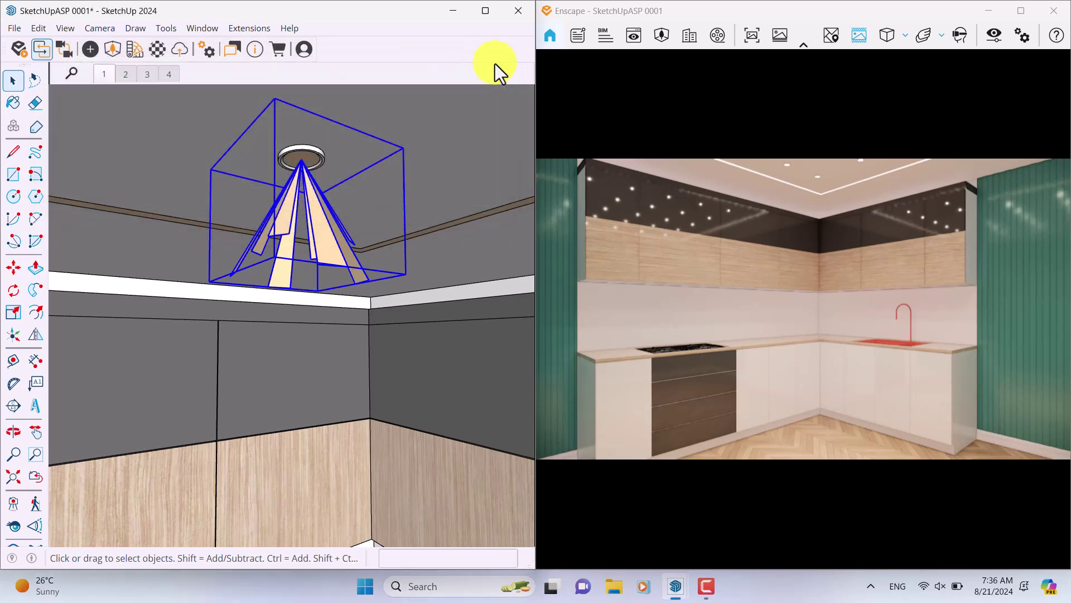
{"action": "left_click", "coordinate": [1022, 12]}
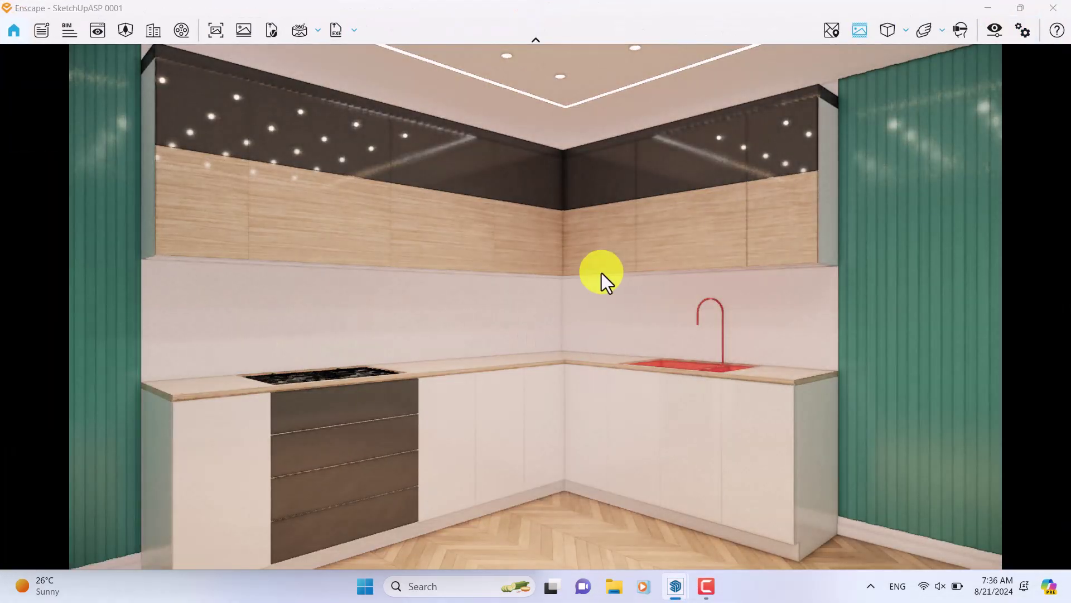
{"action": "left_click", "coordinate": [219, 40]}
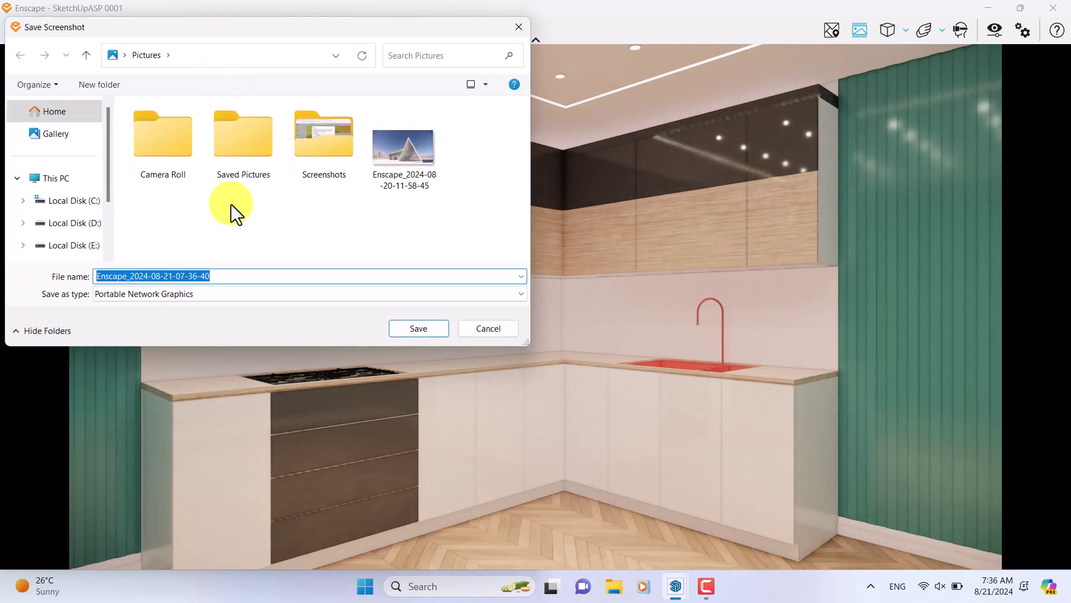
{"action": "left_click", "coordinate": [408, 330]}
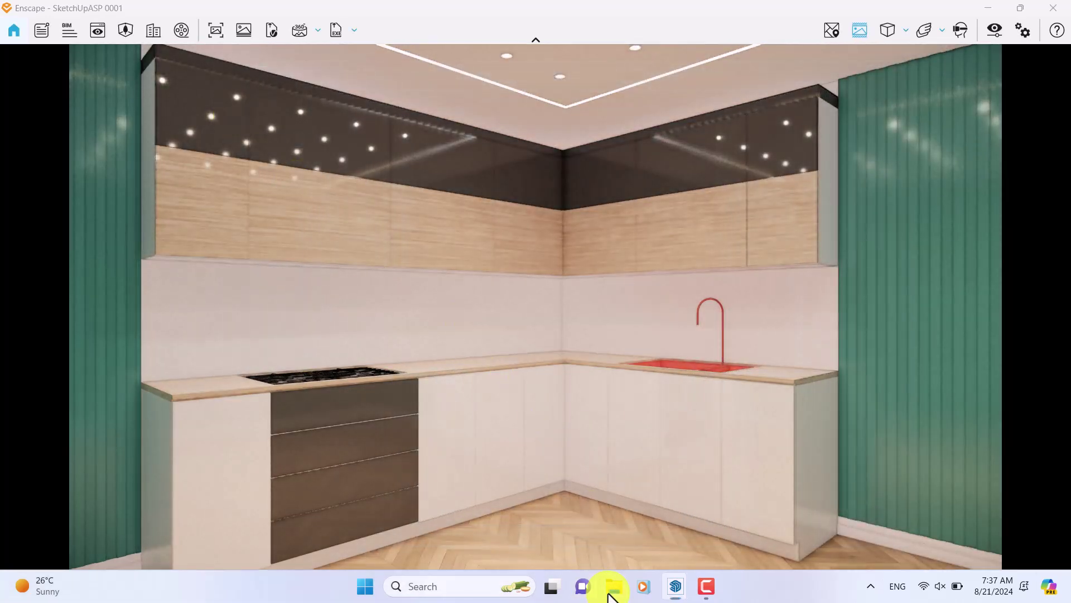
Switch to File Explorer, open the newly saved kitchen render from the Pictures folder and view it in a maximized window.
{"action": "left_click", "coordinate": [614, 586]}
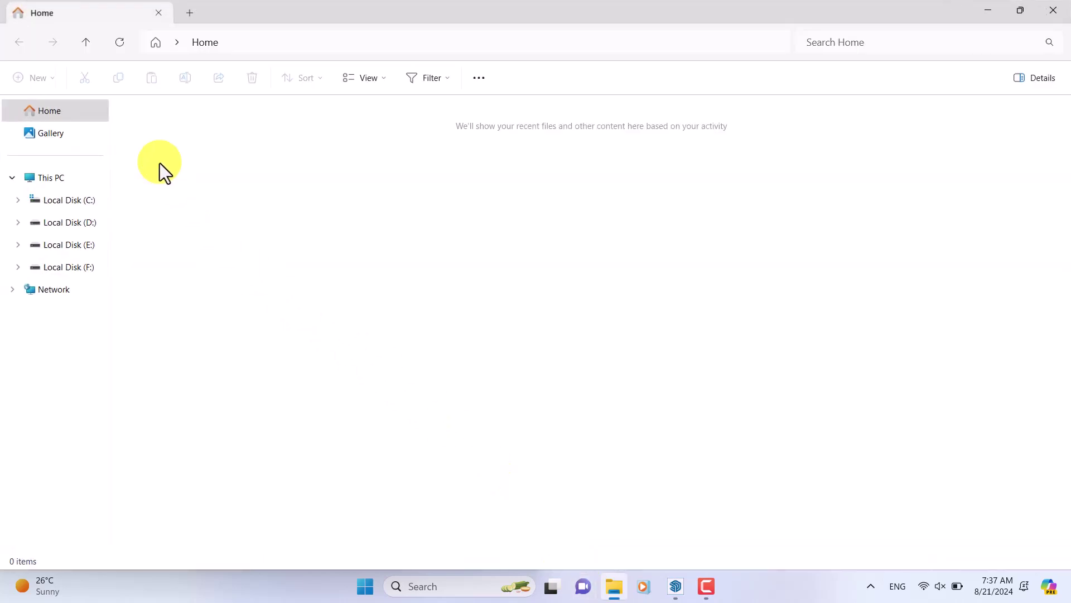
{"action": "left_click", "coordinate": [177, 43]}
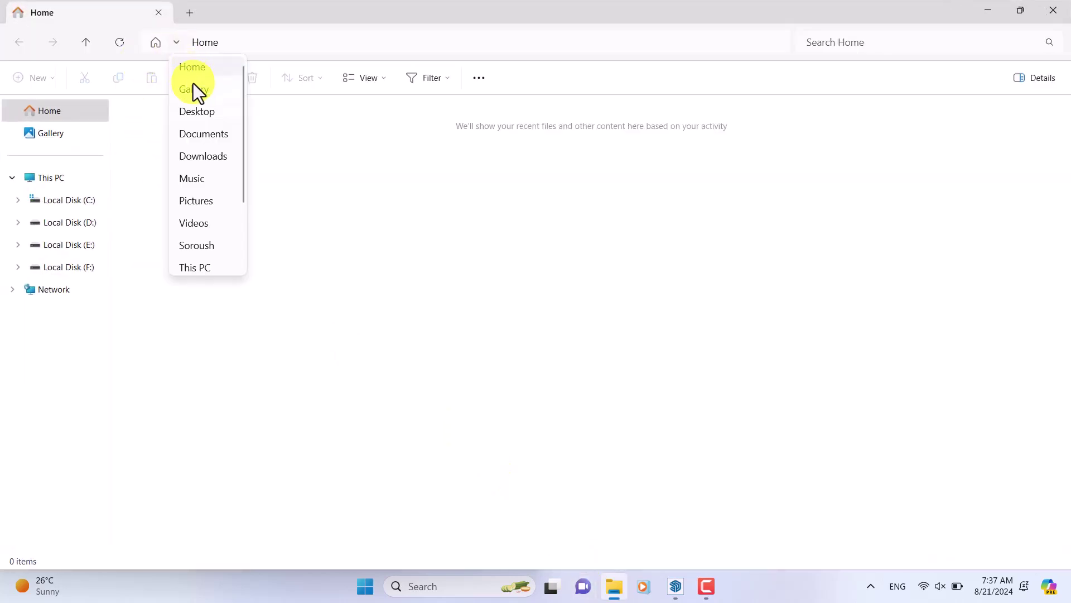
{"action": "left_click", "coordinate": [214, 202]}
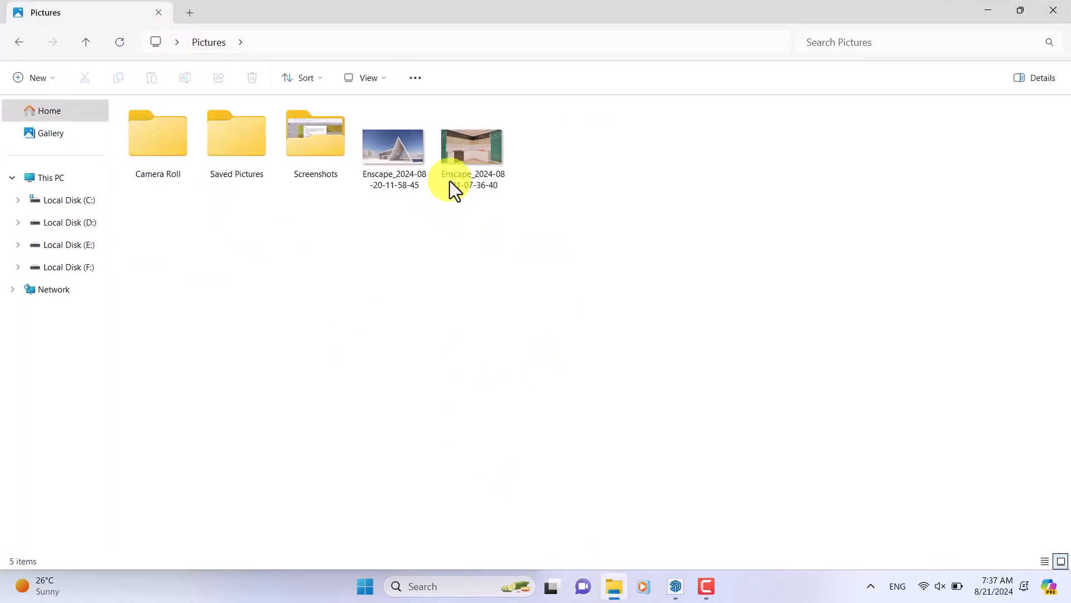
{"action": "left_click", "coordinate": [454, 163]}
{"action": "double_click", "coordinate": [454, 163]}
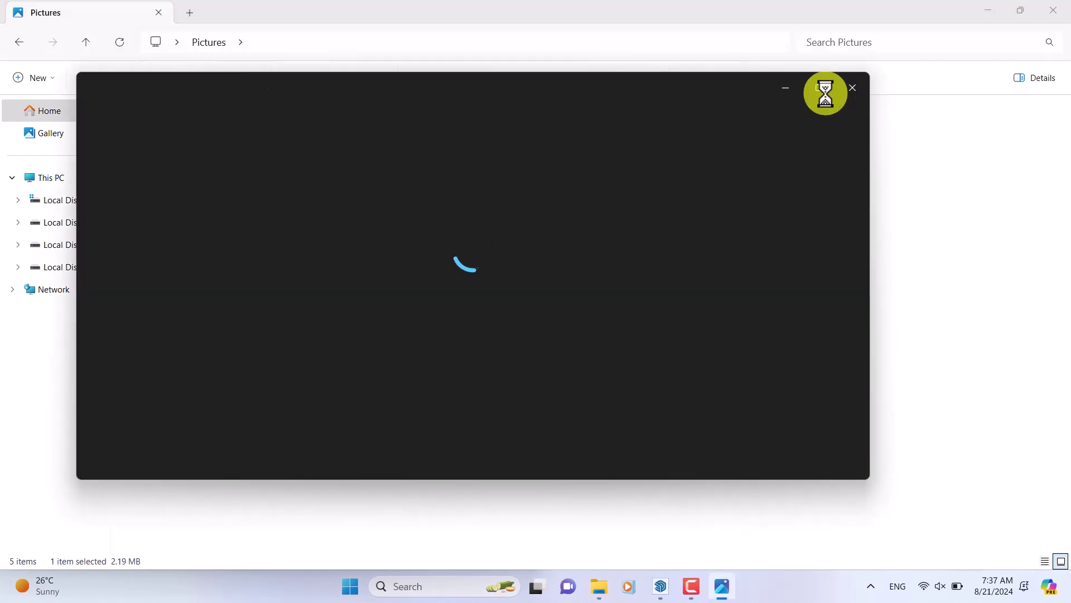
{"action": "left_click", "coordinate": [825, 90]}
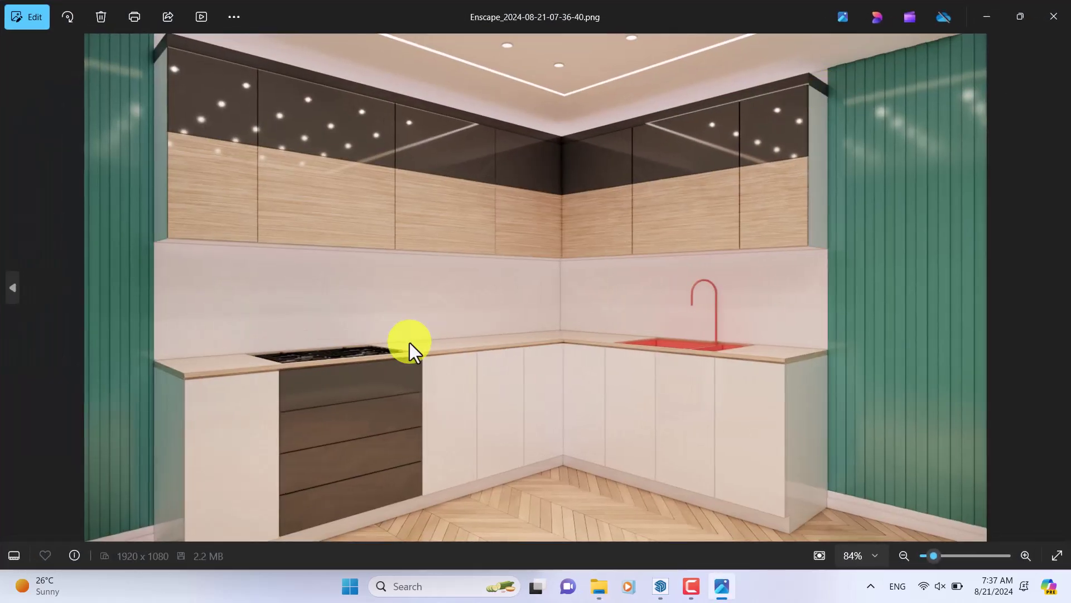
{"action": "left_click", "coordinate": [689, 583]}
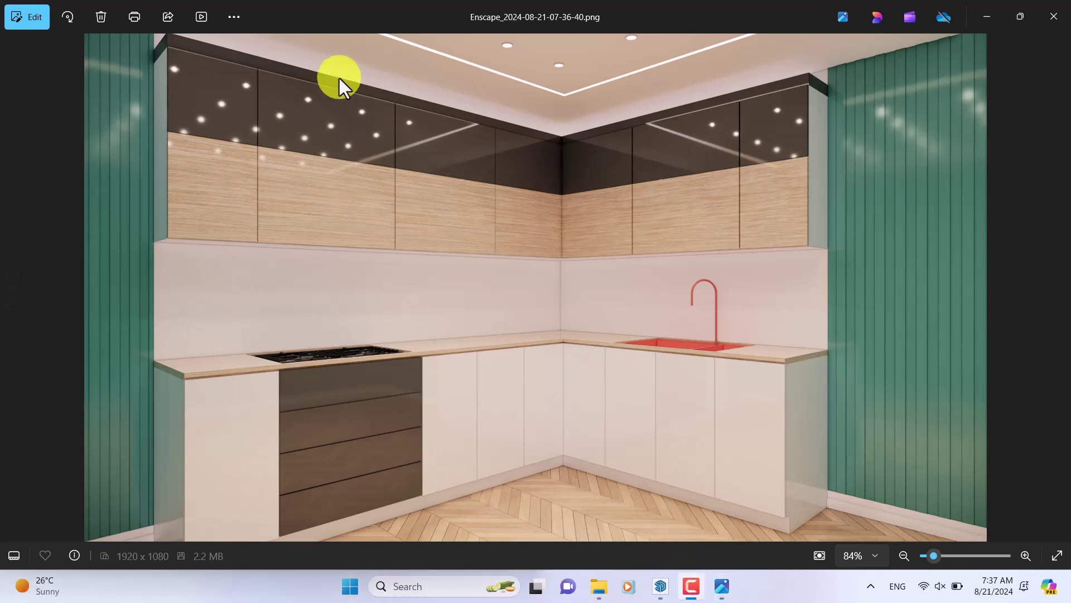